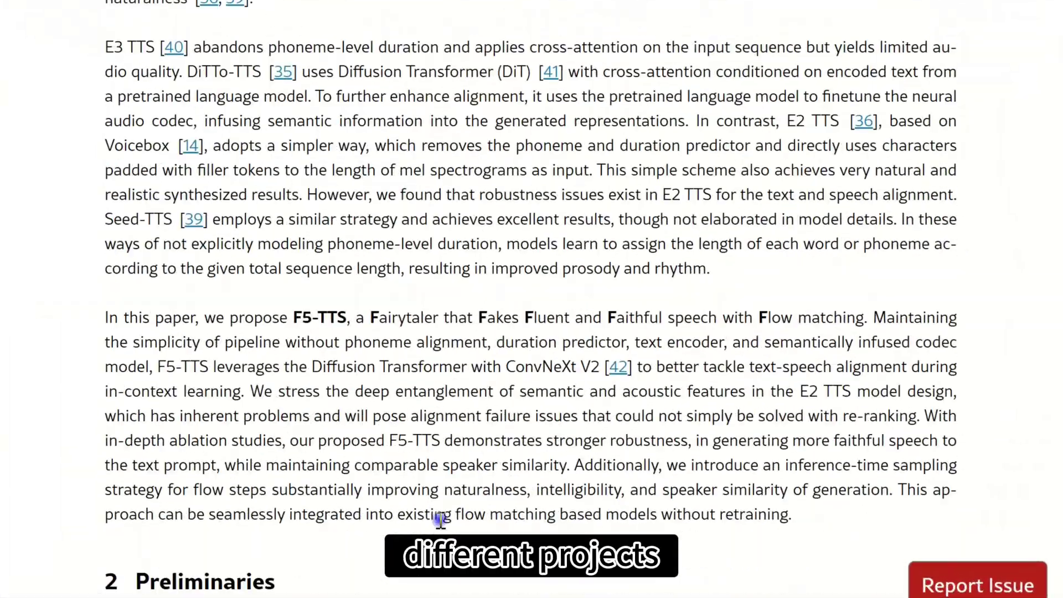
Read through the F5-TTS paper, including its experimental setup, and examine the feature list on the F5-TTS product page.
scroll(439, 518, down, 15)
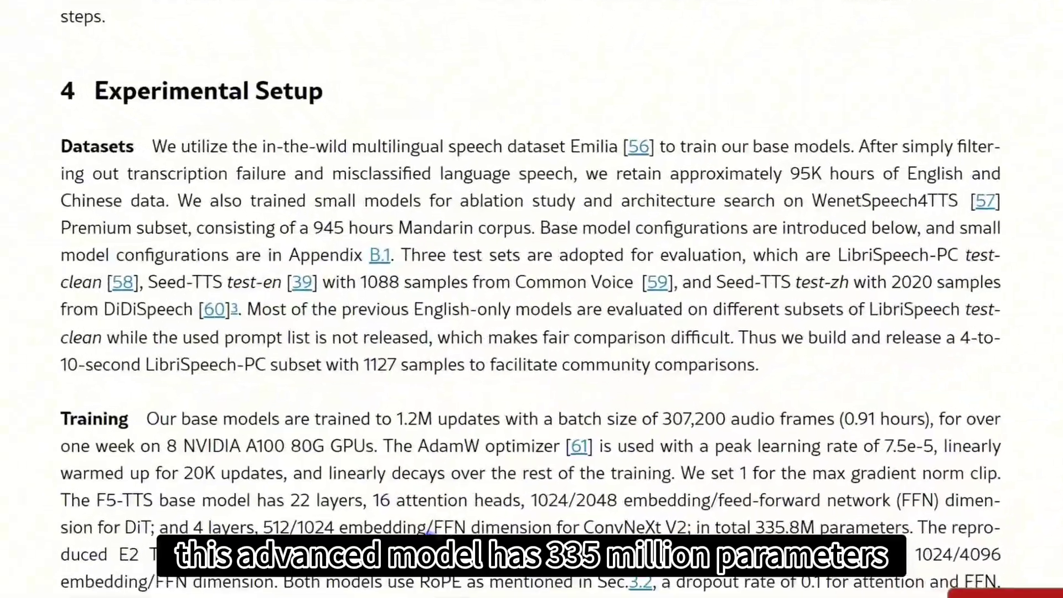
scroll(413, 489, down, 3)
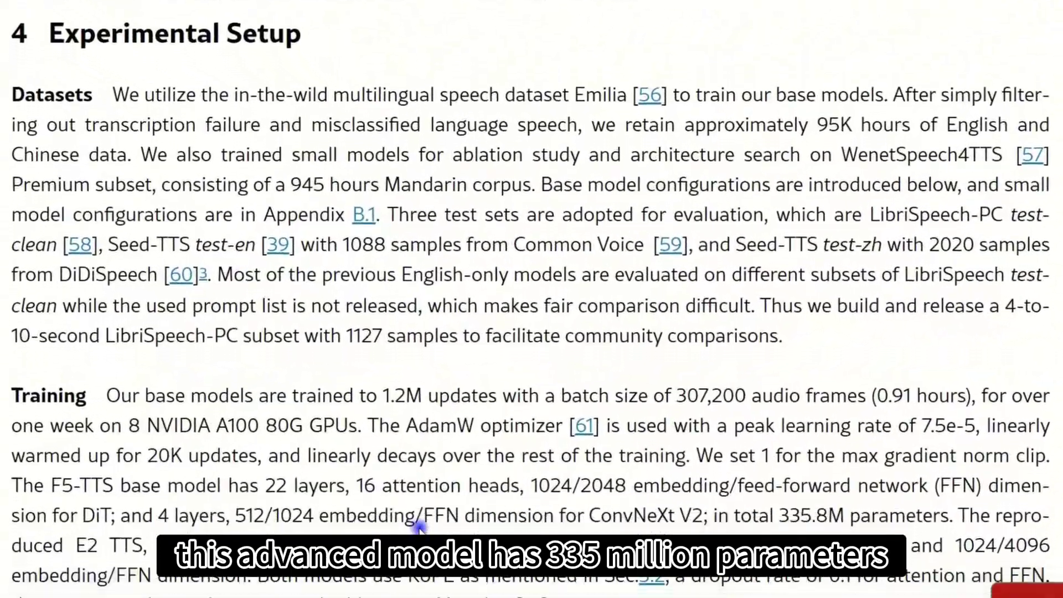
scroll(419, 501, down, 10)
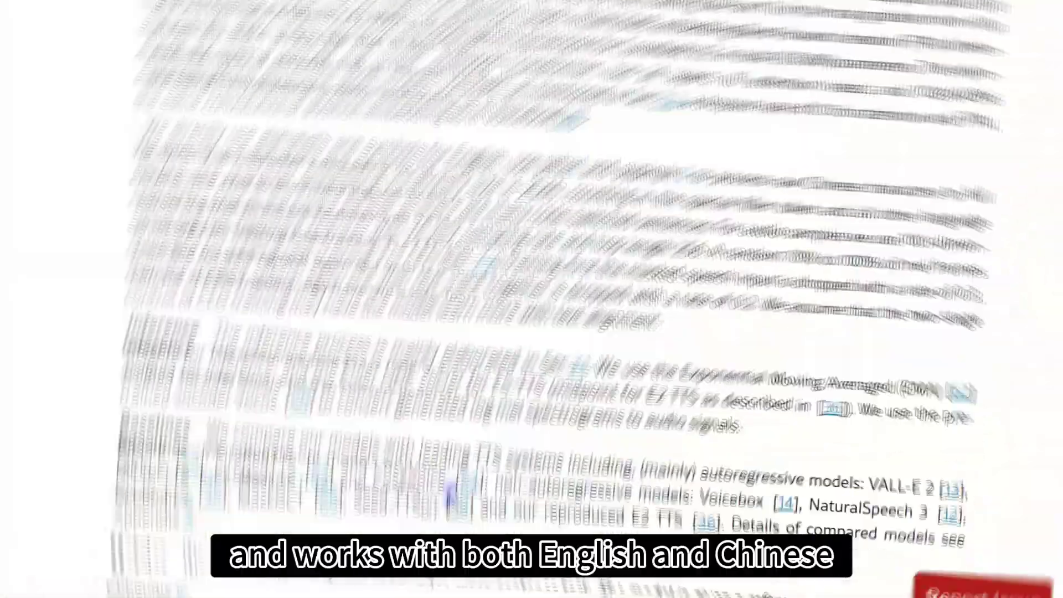
scroll(440, 516, down, 20)
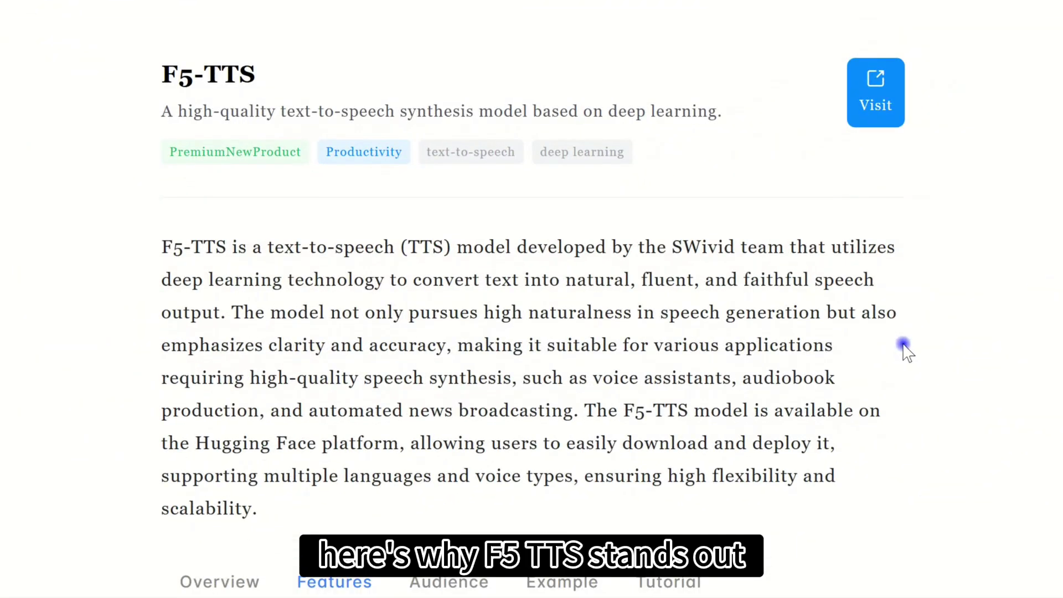
scroll(903, 349, down, 10)
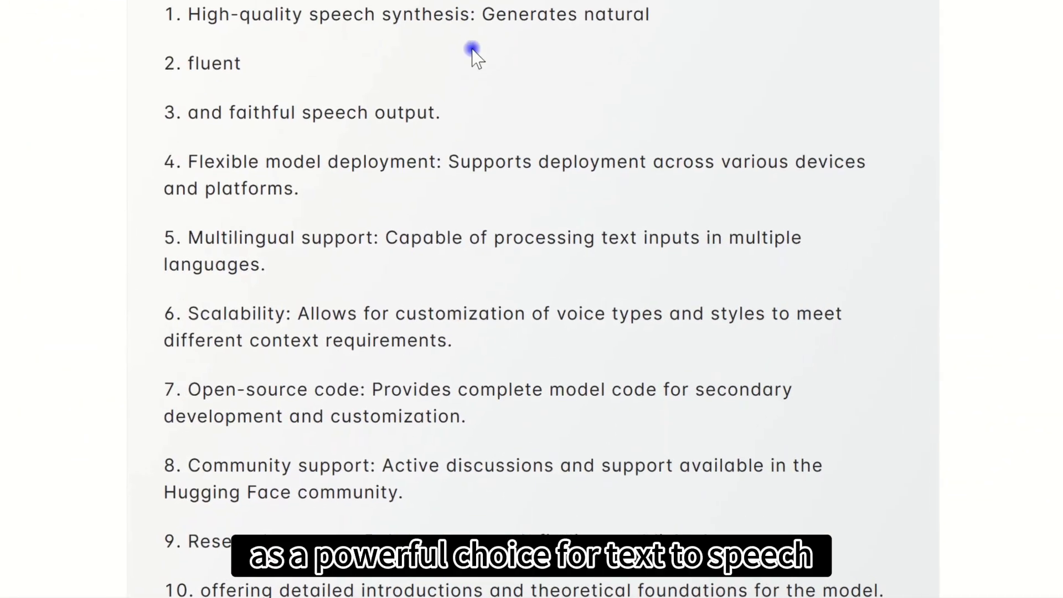
scroll(468, 26, down, 15)
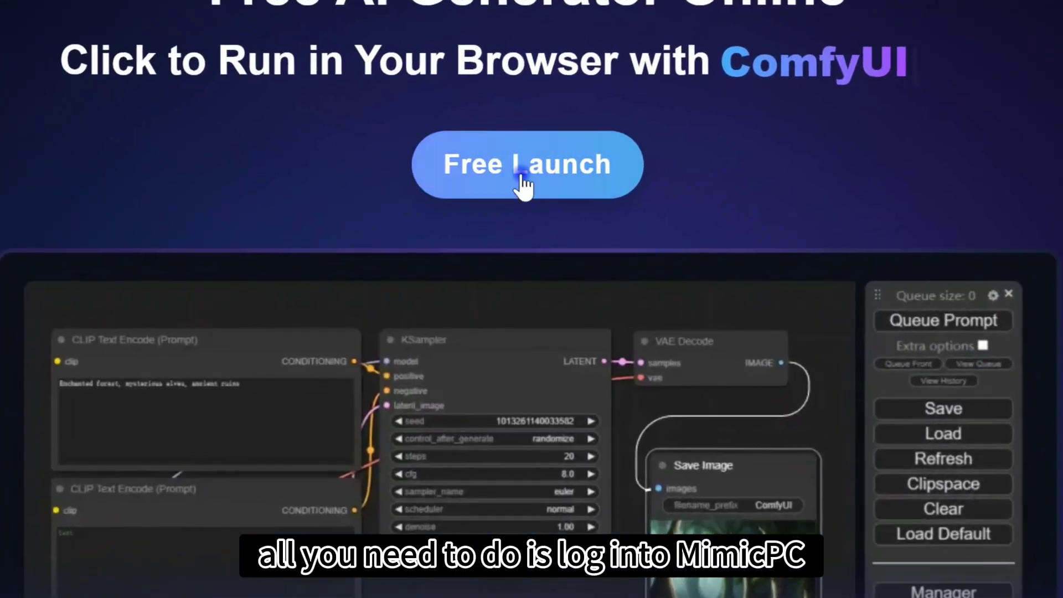
Launch MimicPC and start adding the F5-TTS app from the list of available apps.
click(523, 185)
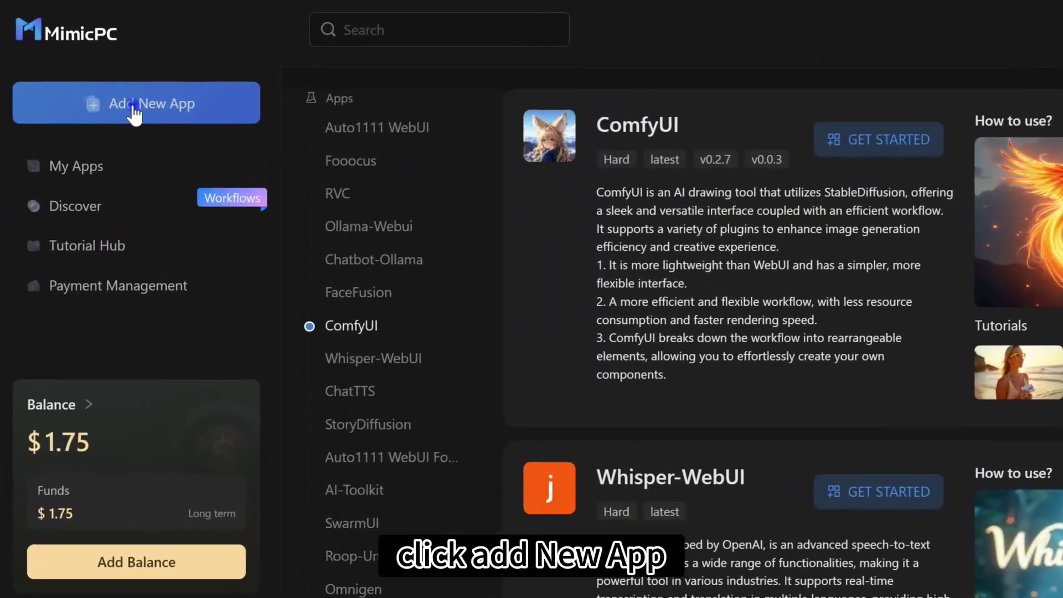
scroll(471, 387, down, 5)
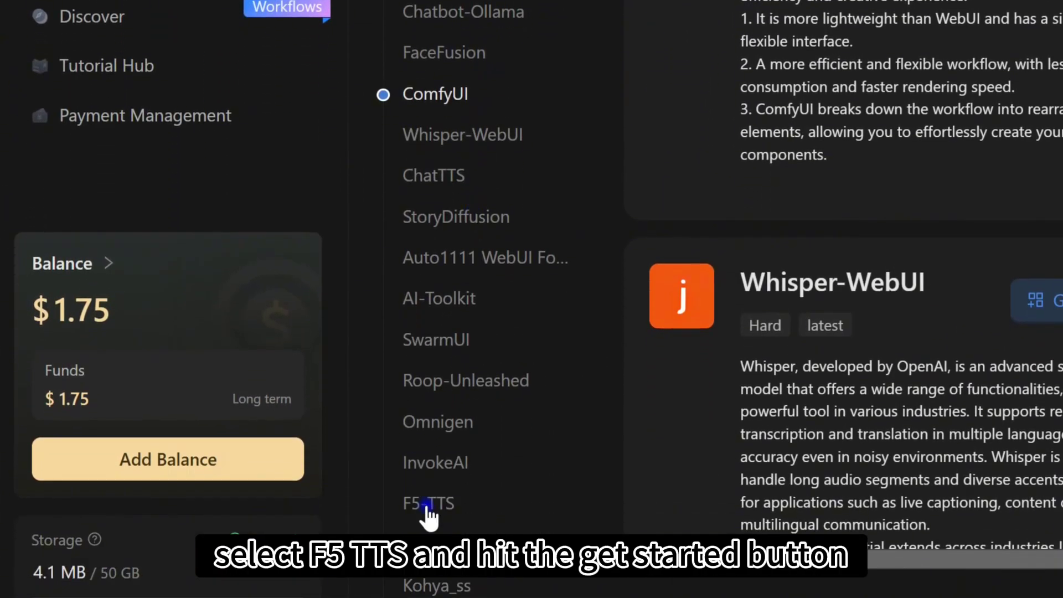
click(426, 503)
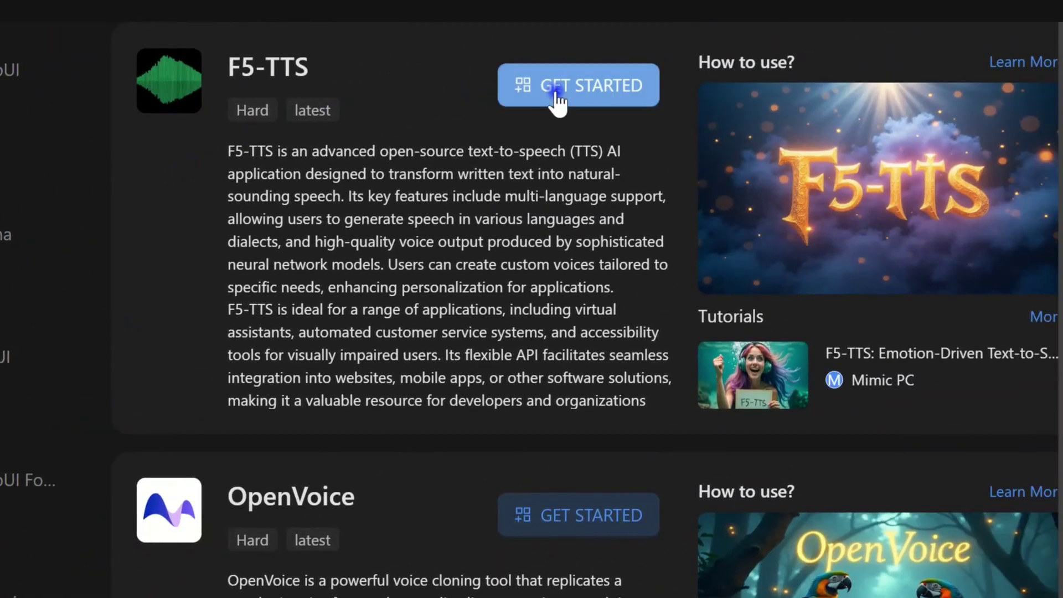
click(557, 105)
Choose the Large hardware option (A10G 24GB VRAM, 16GB RAM) for F5-TTS and launch the app.
scroll(873, 277, down, 2)
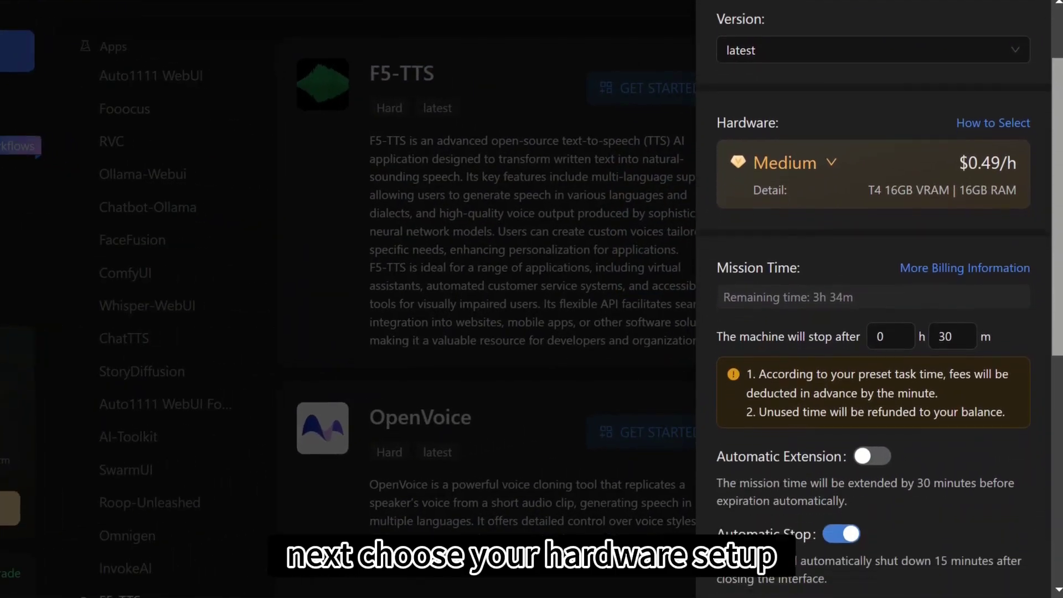
scroll(873, 277, down, 2)
click(831, 61)
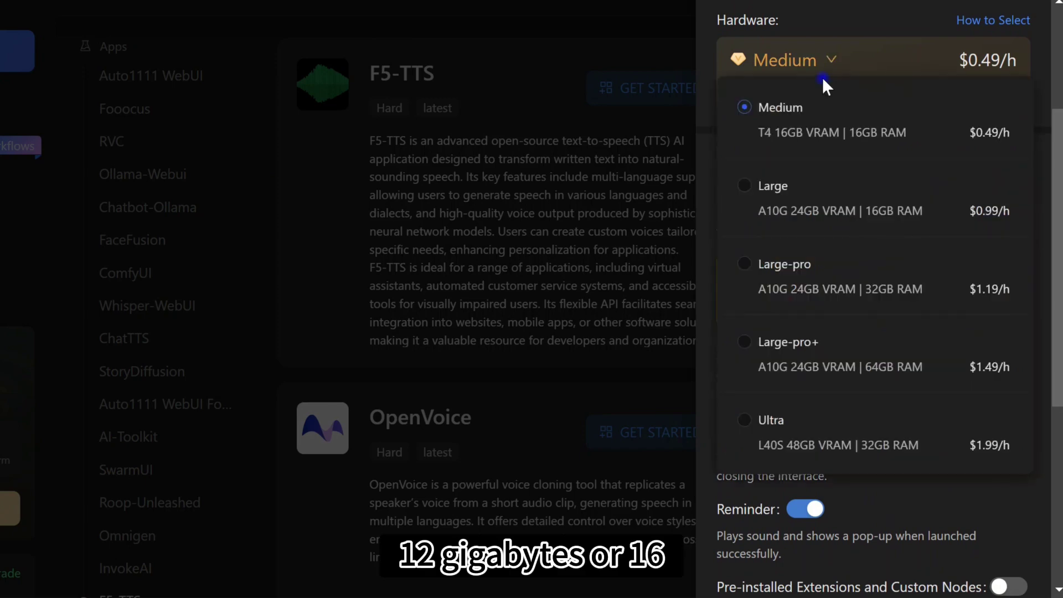
click(777, 208)
scroll(872, 276, down, 5)
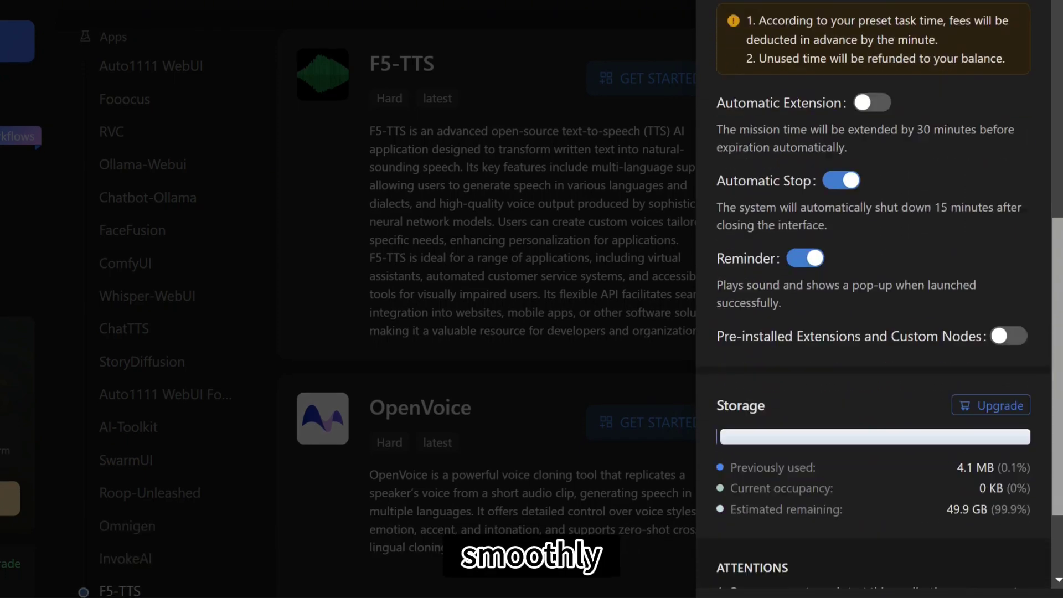
scroll(872, 276, down, 3)
click(984, 570)
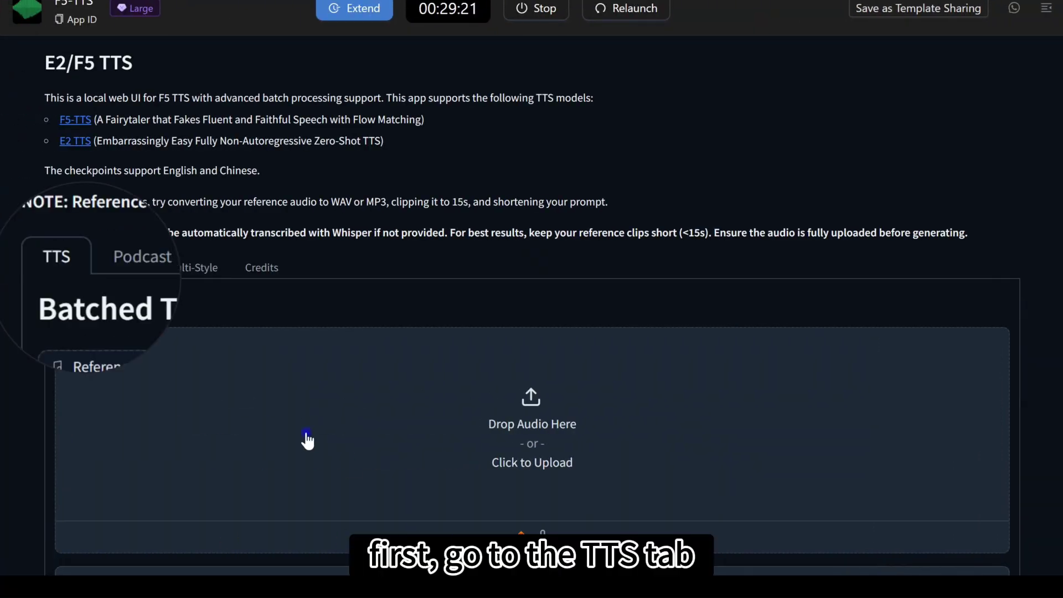
Upload a reference audio clip for Batched TTS and leave its trim mode without trimming.
scroll(361, 381, down, 3)
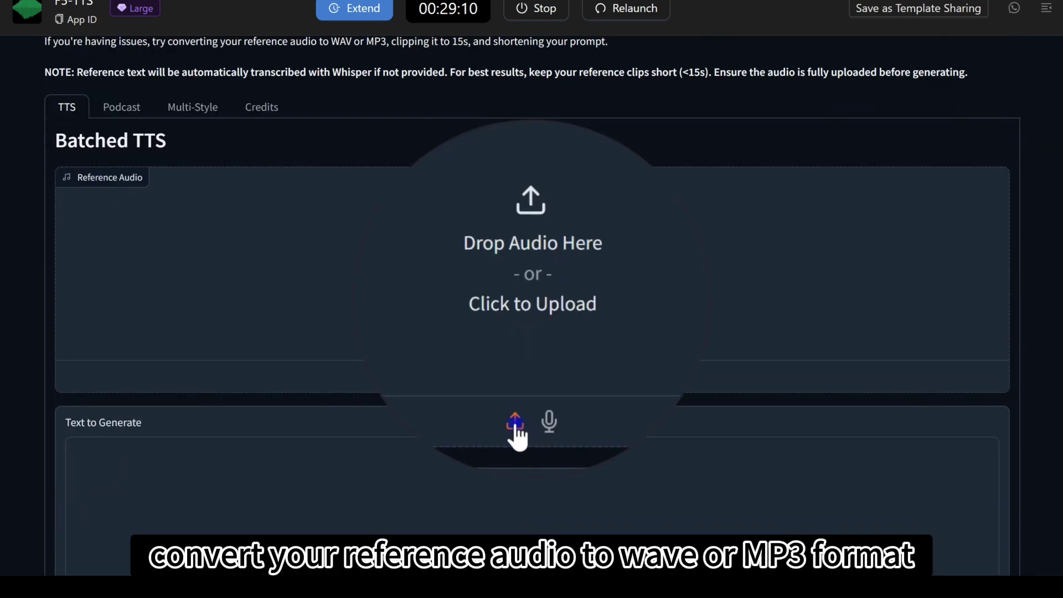
click(519, 302)
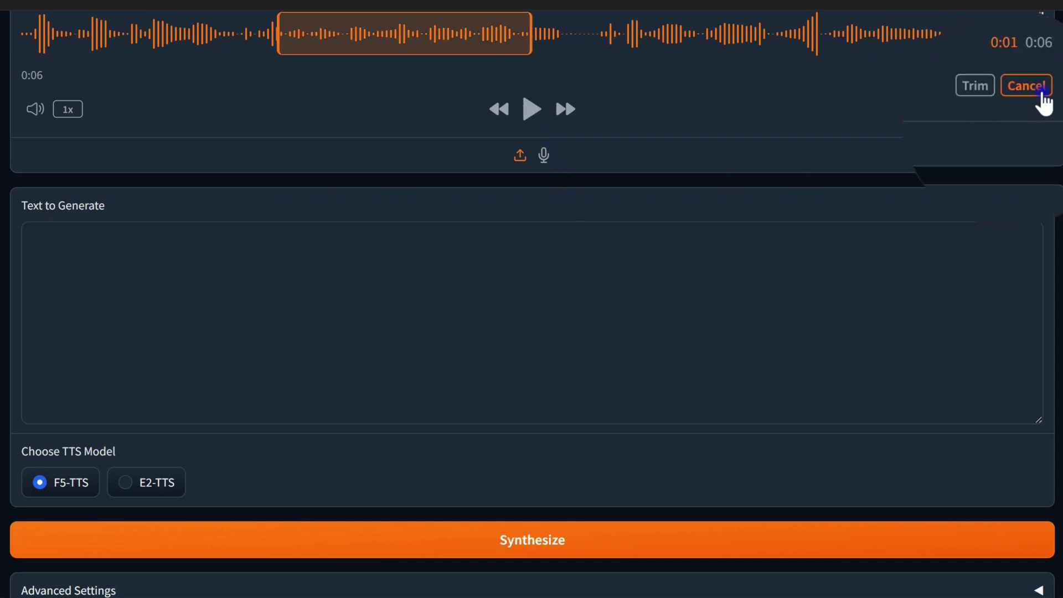
click(1035, 94)
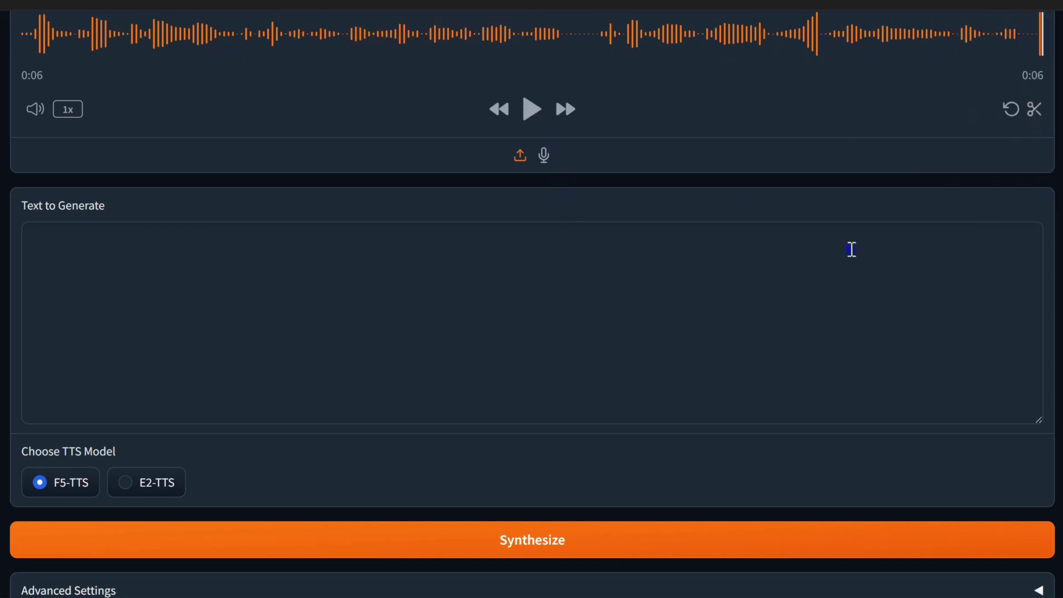
Enter the passage beginning "this test aims to evaluate the text-to-speech system's capacity" as the text to generate, and select the F5-TTS model.
click(126, 277)
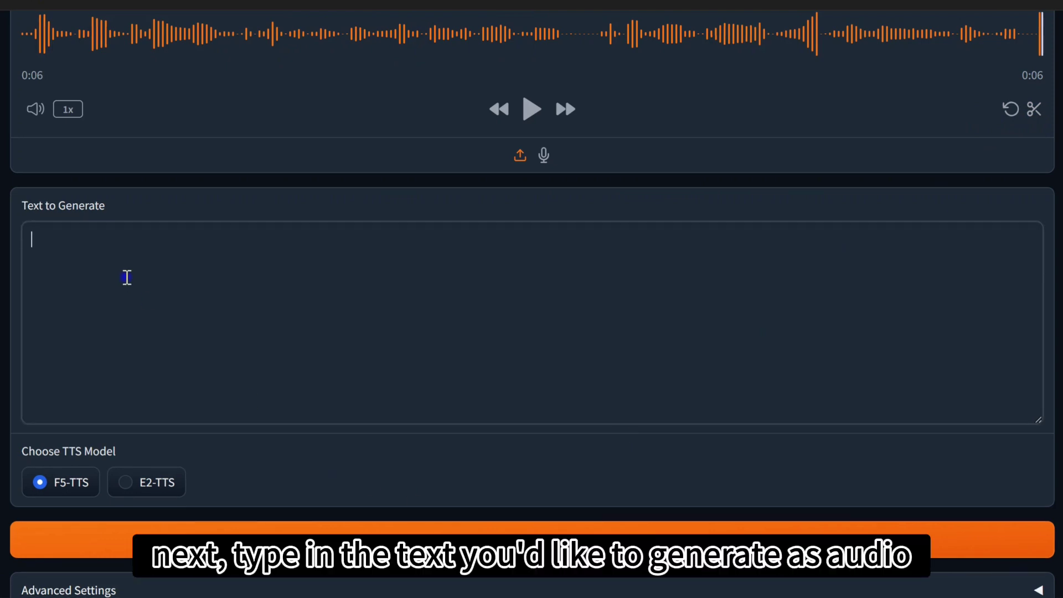
text(his test aims to evaluate the text-to-speech system's capacity to produce clear and natural-sounding speech as it navigates through a complex structure with multiple ideas and phrases all flowing together smoothly to ensure the audio remains fluid and easy to understand without any awkward pauses or breaks in the sentence)
text(t)
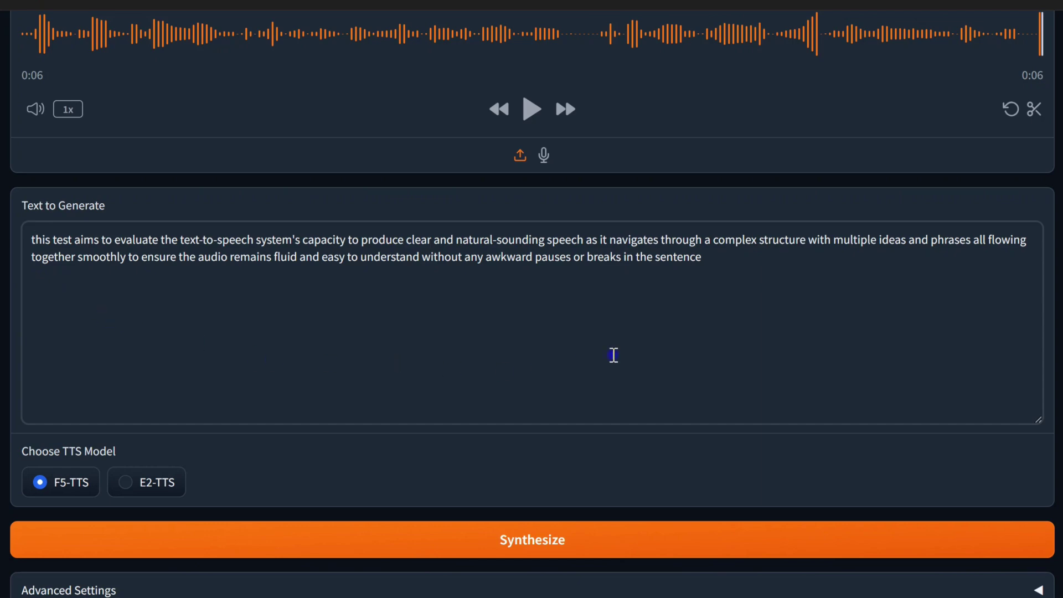
scroll(704, 288, down, 5)
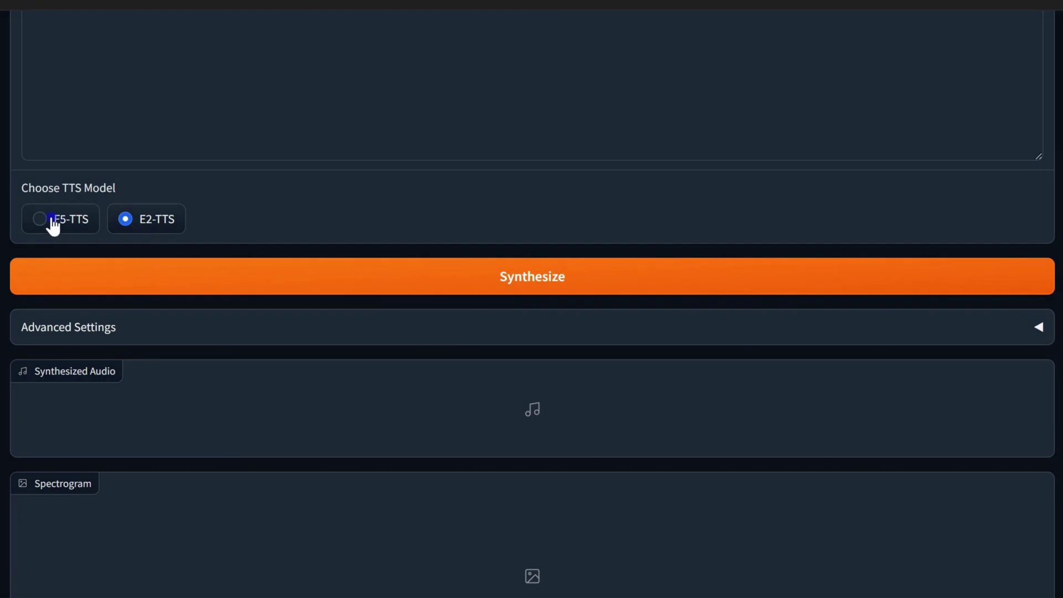
scroll(51, 214, down, 3)
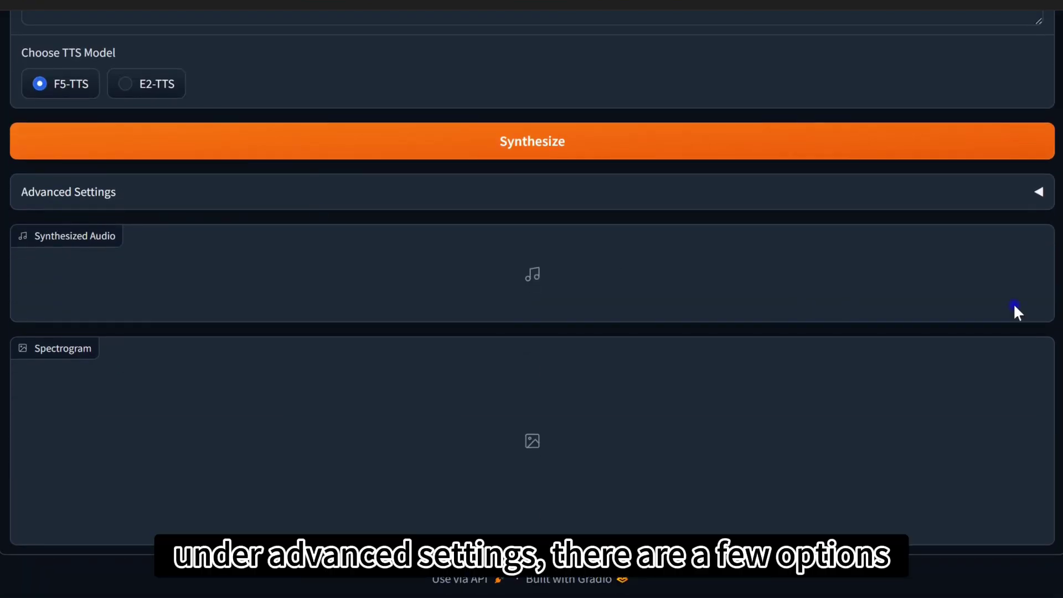
Set the advanced reference text to "This test evaluates the text-to-speech system's ability to produce clear and natural-sounding speech.".
click(1037, 194)
scroll(685, 221, down, 4)
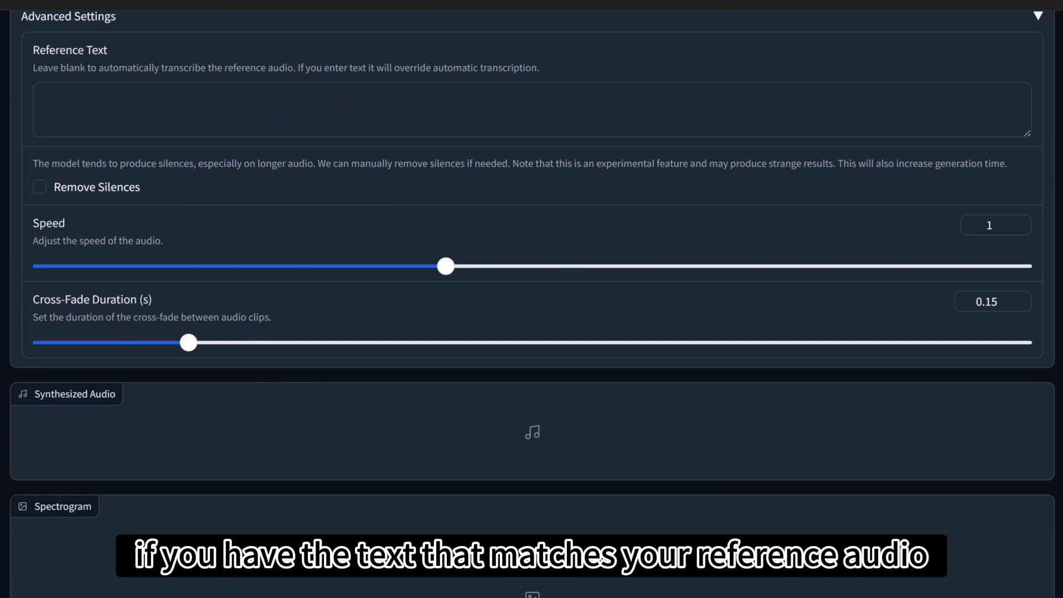
click(61, 102)
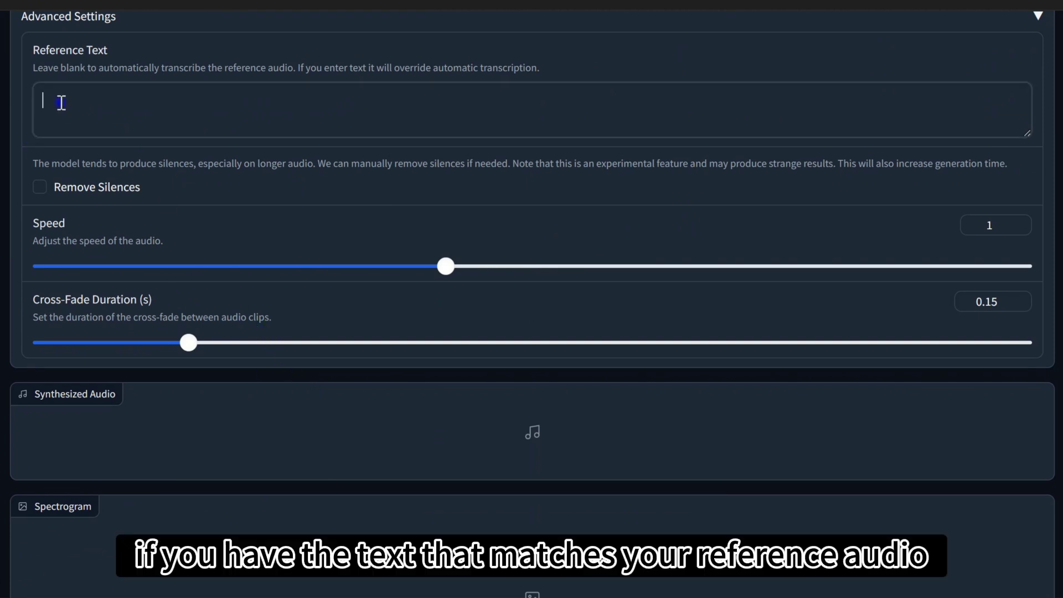
text(This test evaluates the text-to-speech system's ability to produce clear and natural-sounding speech.)
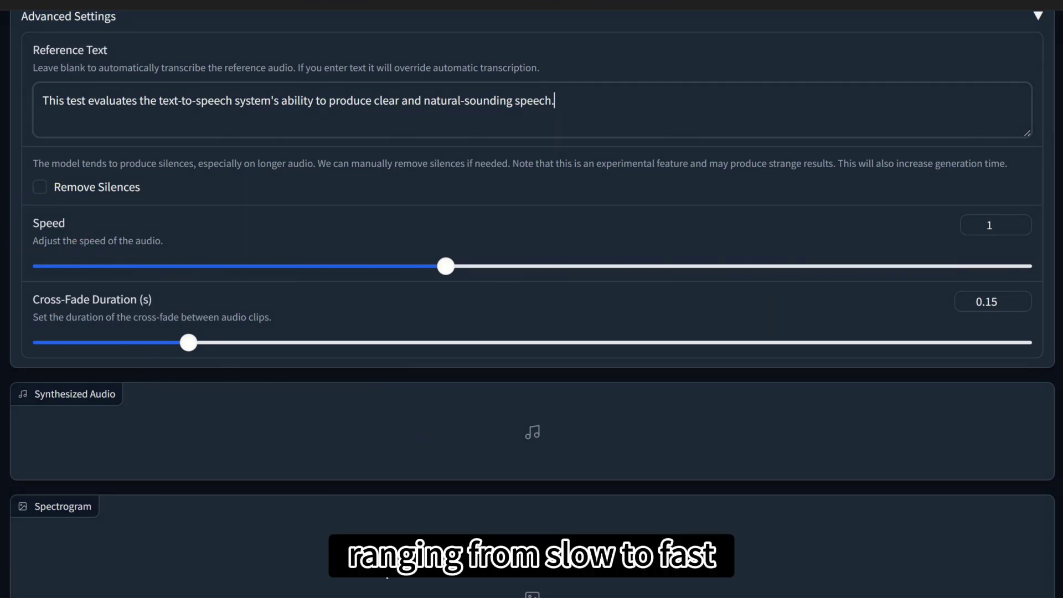
click(92, 326)
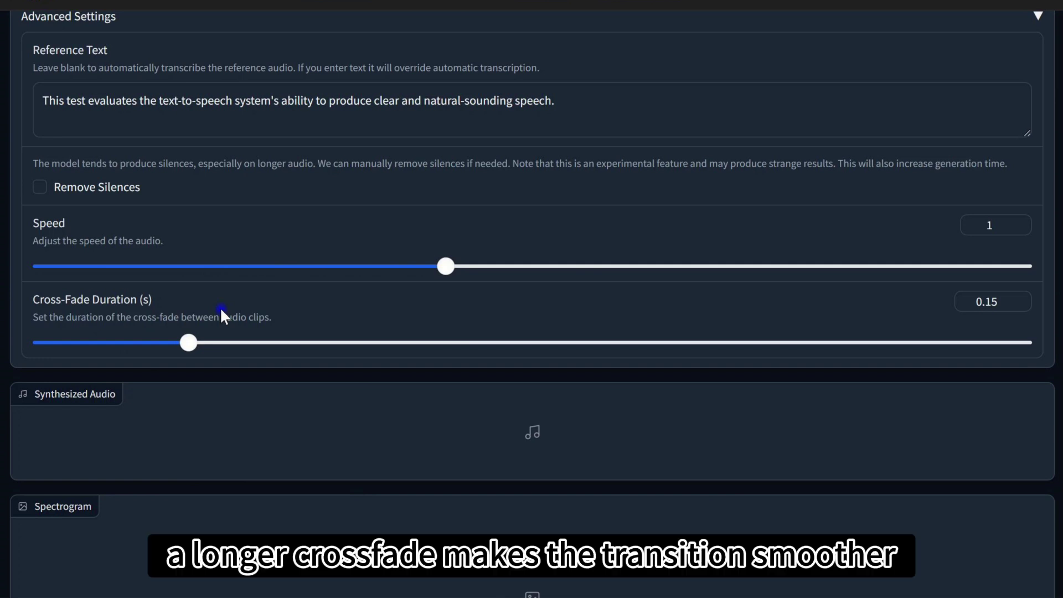
Synthesize the speech from the entered text and play the generated audio.
scroll(232, 343, down, 3)
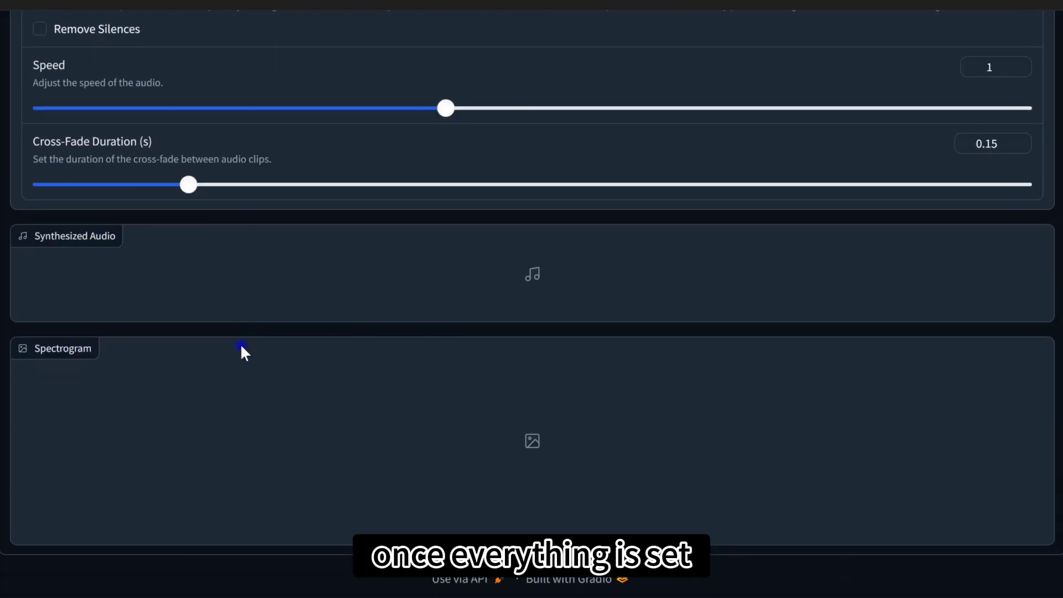
scroll(187, 348, up, 7)
click(484, 163)
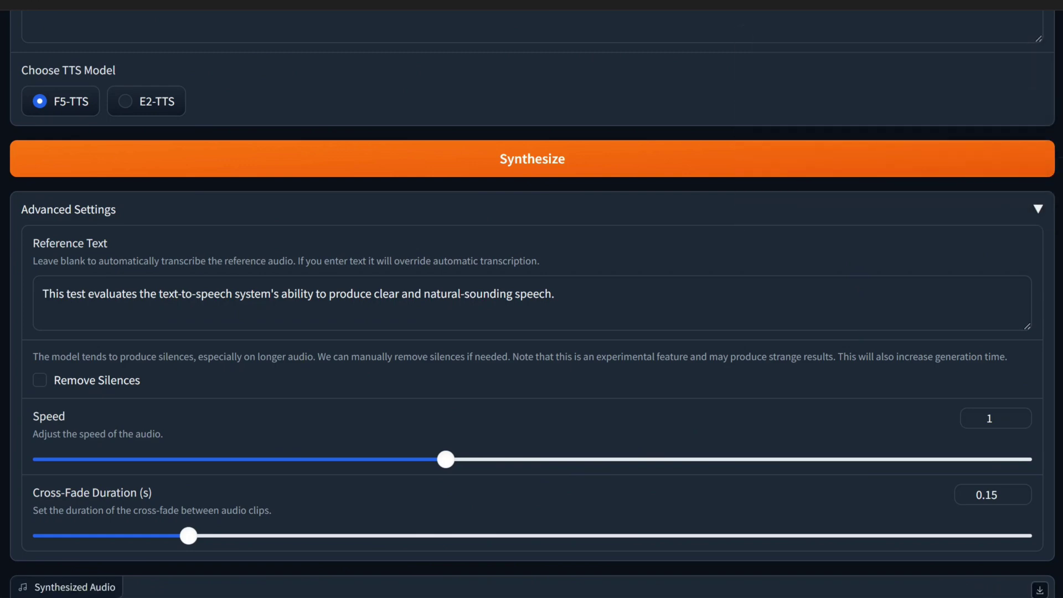
scroll(547, 398, down, 10)
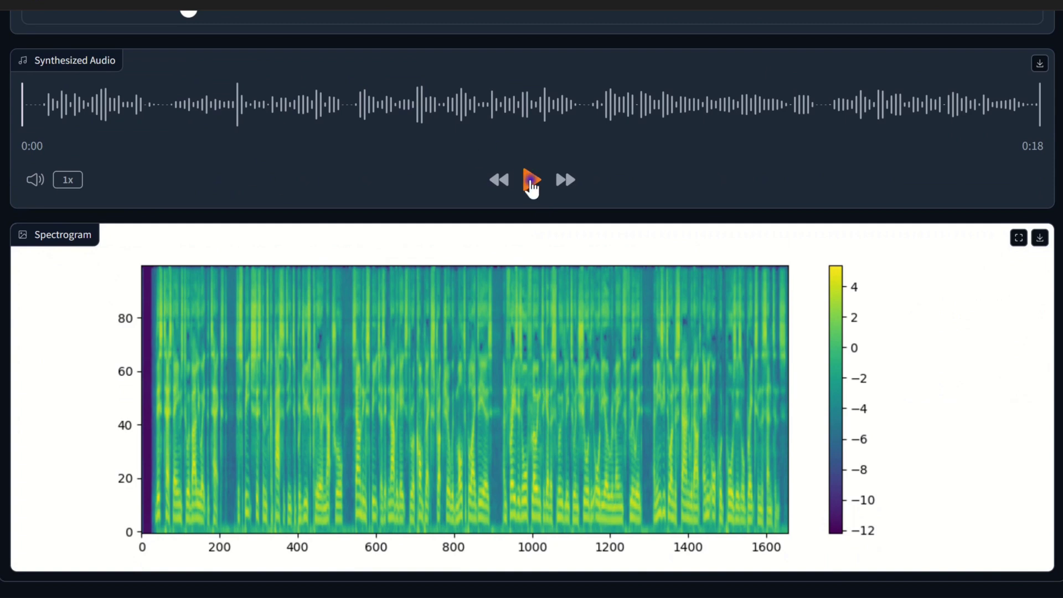
click(530, 182)
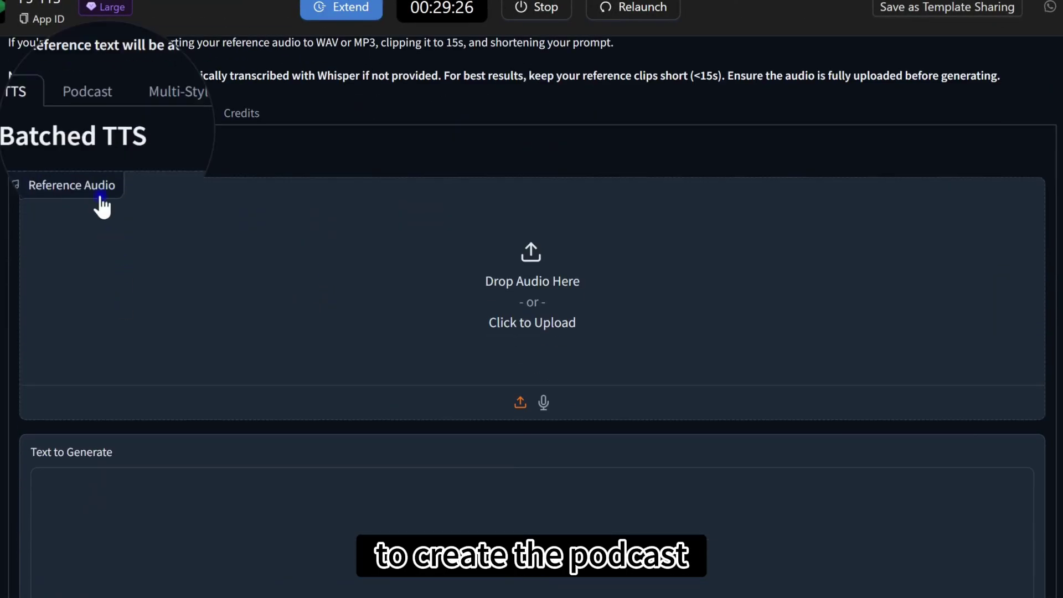
Switch to podcast generation and enter the first speaker's name.
click(93, 116)
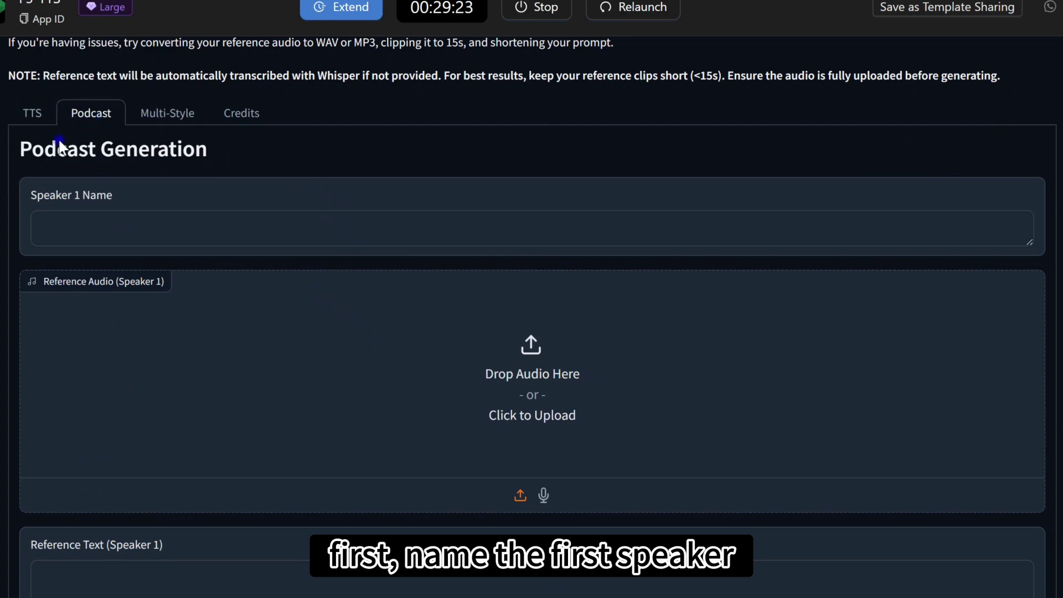
click(58, 232)
text(sara)
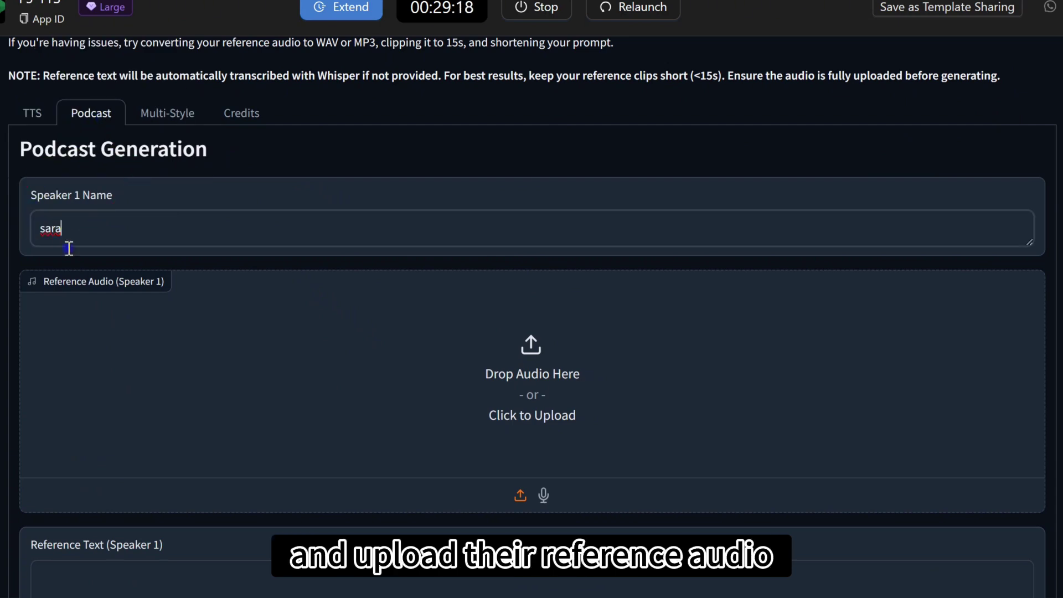
Upload the reference audio for speaker 1 and play it back.
click(531, 427)
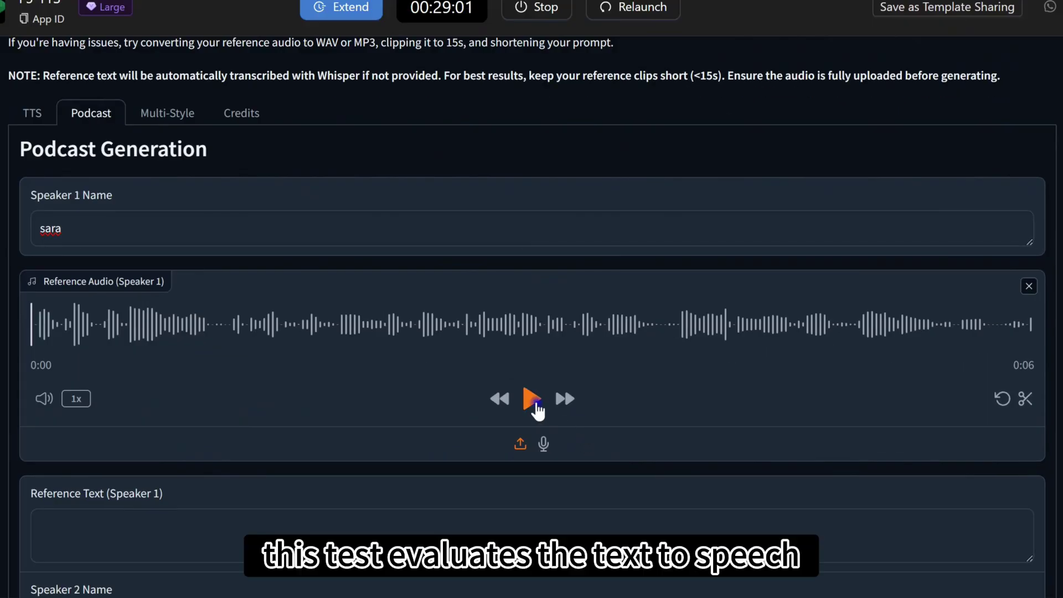
click(532, 399)
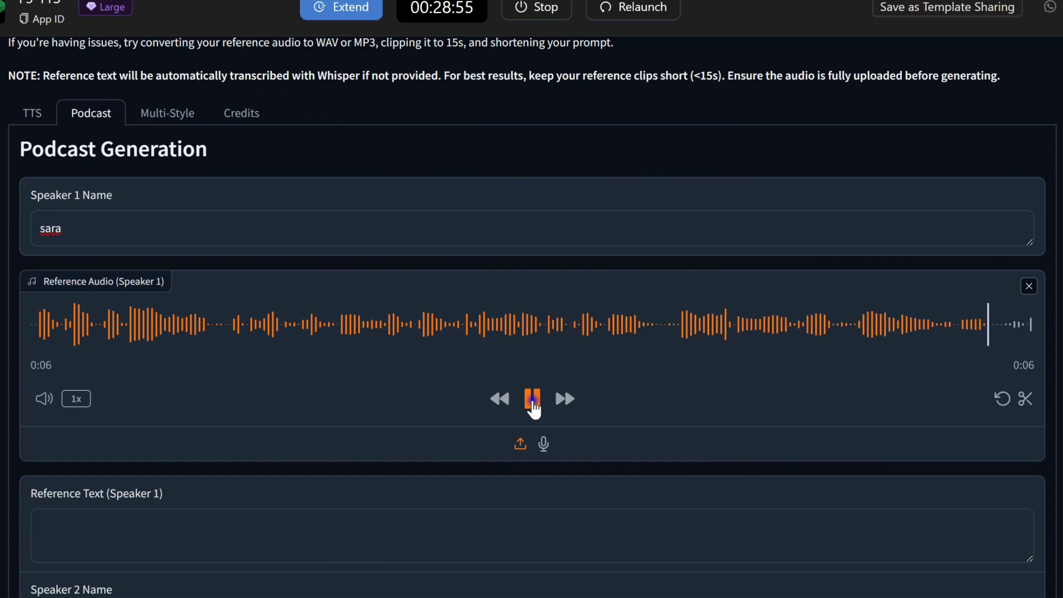
Set speaker 1's reference text to "This test evaluates the text-to-speech system's ability to produce clear and natural-sounding speech.".
scroll(533, 406, down, 3)
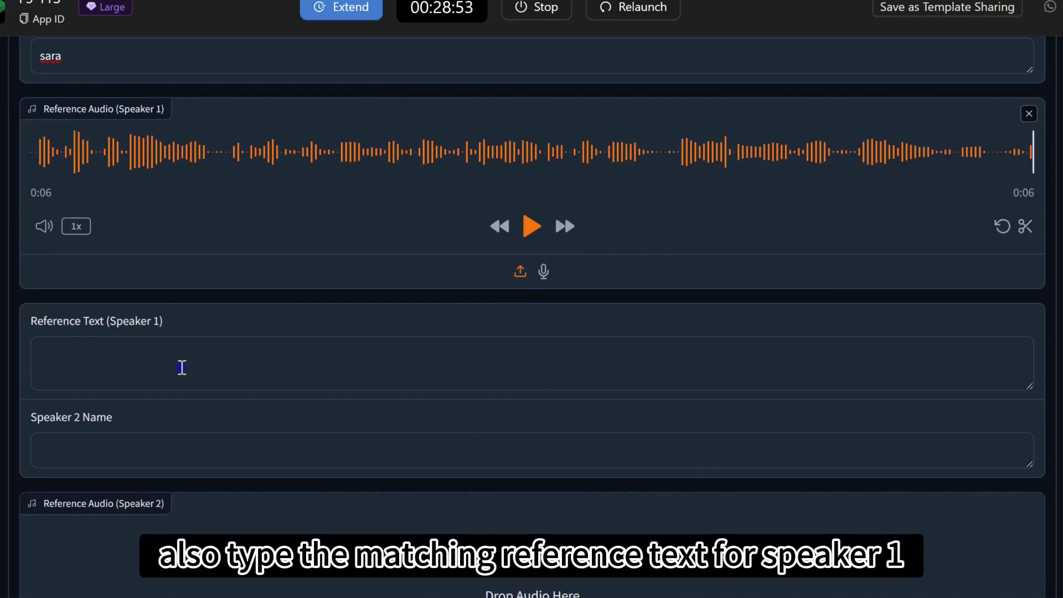
click(181, 366)
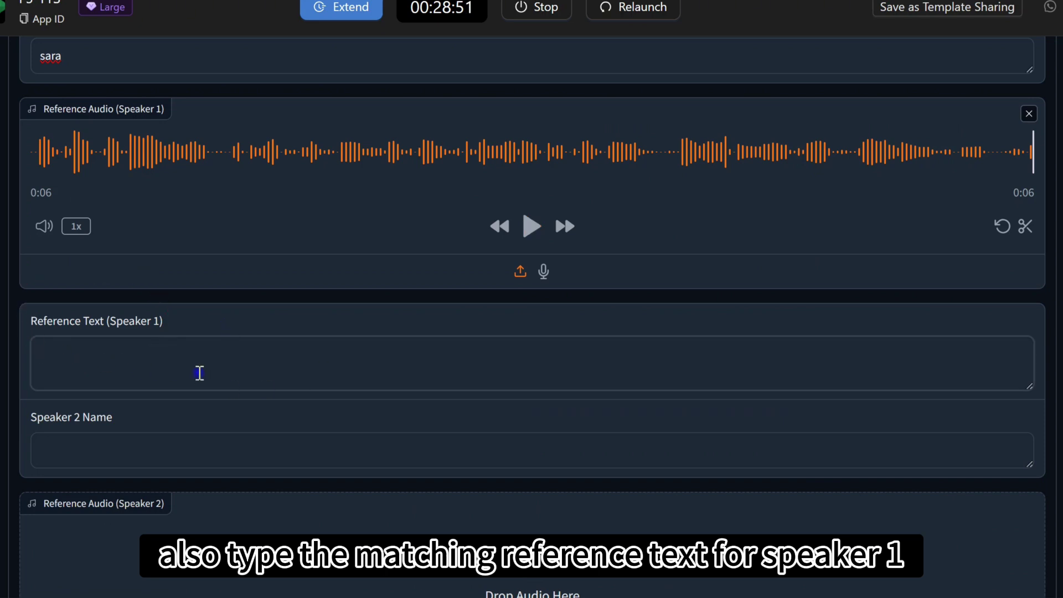
text(This test evaluates the text-to-speech system's ability to produce clear and natural-sounding speech.)
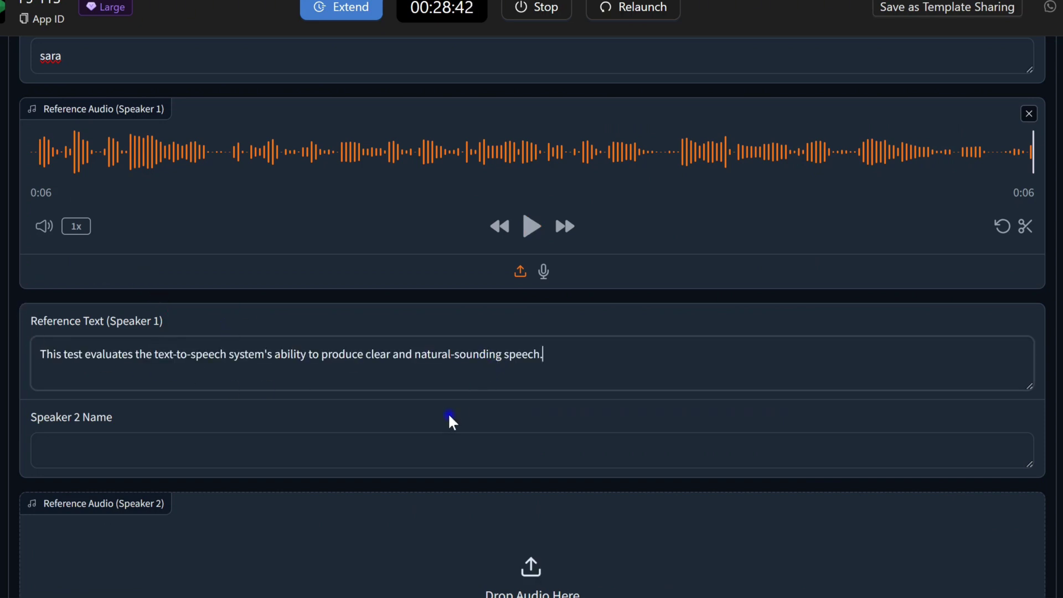
Enter the second speaker's name, then upload the reference audio for speaker 2 and play it back.
scroll(447, 426, down, 3)
click(73, 286)
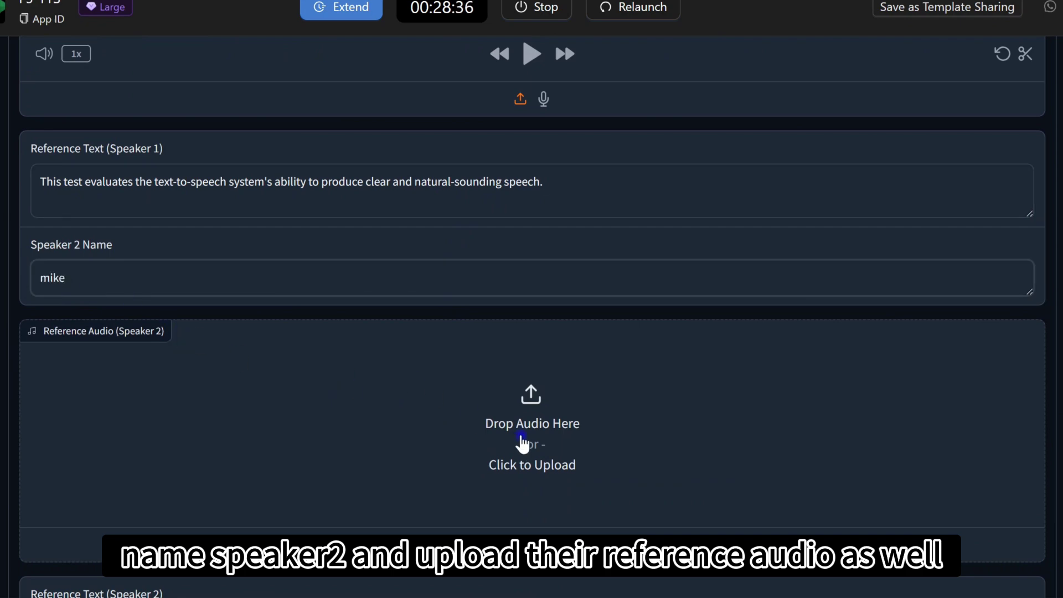
scroll(520, 437, down, 3)
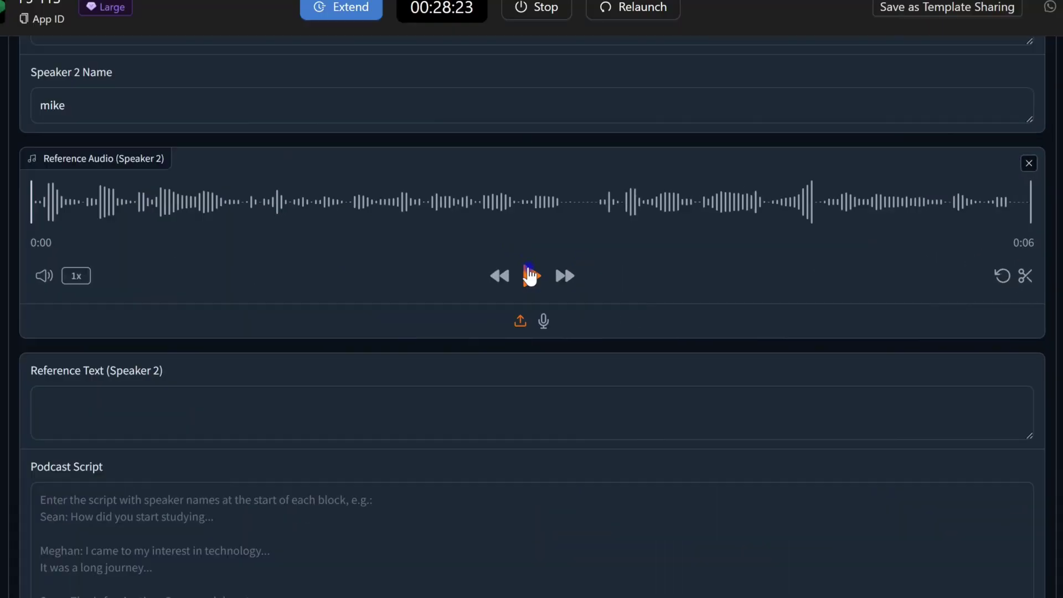
click(531, 275)
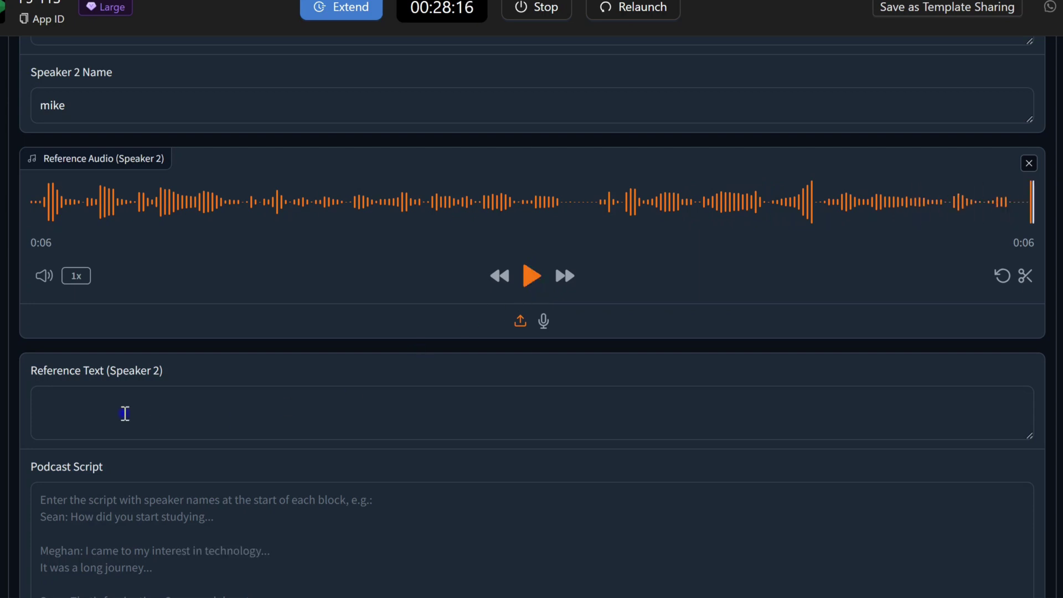
Set speaker 2's reference text to "This test evaluates the text-to-speech system's ability to produce clear and natural-sounding speech.".
click(125, 414)
text(This test evaluates the text-to-speech system's ability to produce clear and natural-sounding speech.)
Write a four-line podcast script alternating between the two named speakers, opening with "Hello, and welcome to our podcast!".
scroll(254, 474, down, 3)
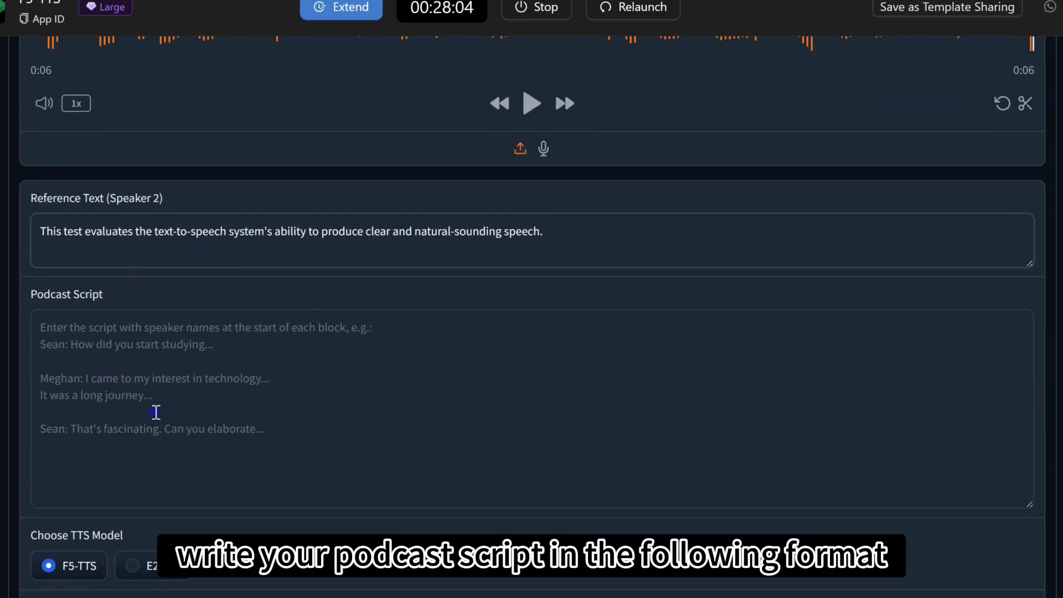
click(156, 412)
text(sara: Hello, and welcome to our podcast! mike: Thanks for tuning in; we’re excited to dive into today’s topic! sara: Today, we’re exploring a topic that’s been on everyone’s mind lately. mike: Absolutely. We’ve got some interesting insights and stories lined up, so stick around—you won’t want to miss this!)
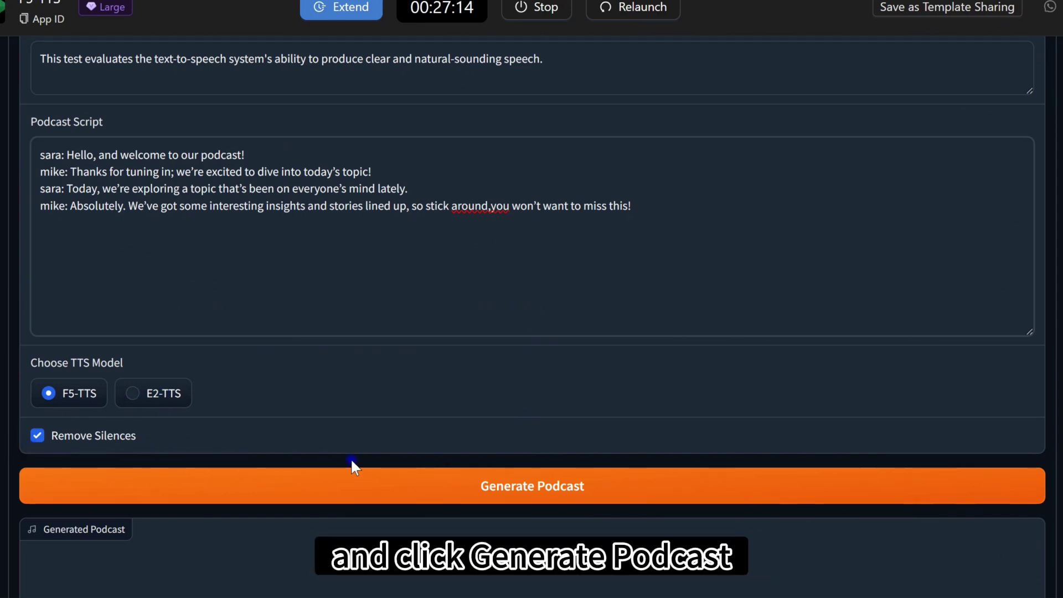
Generate the podcast from the script and play the resulting audio.
click(503, 492)
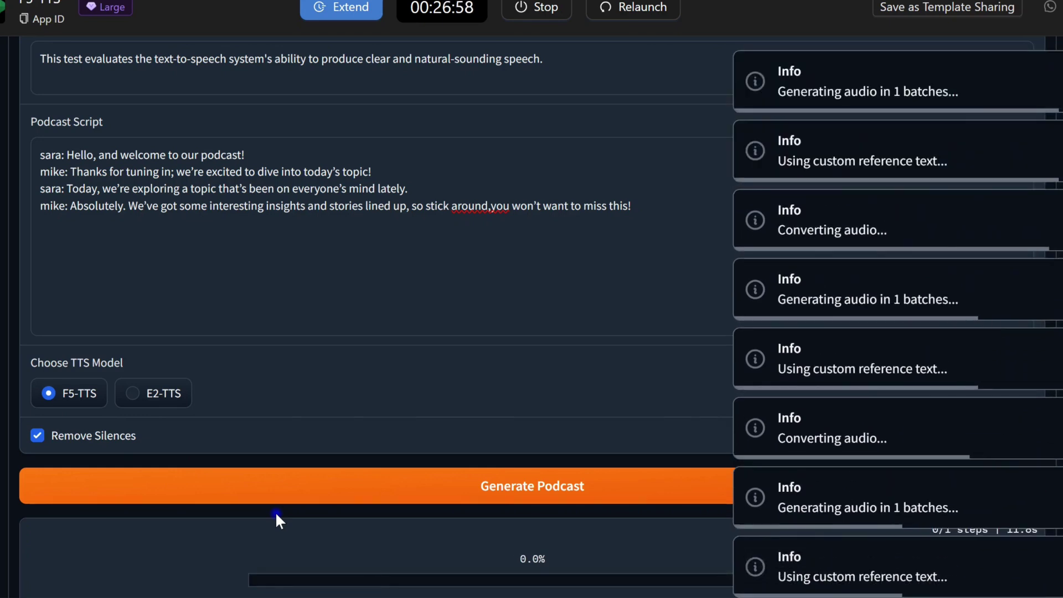
scroll(274, 511, down, 2)
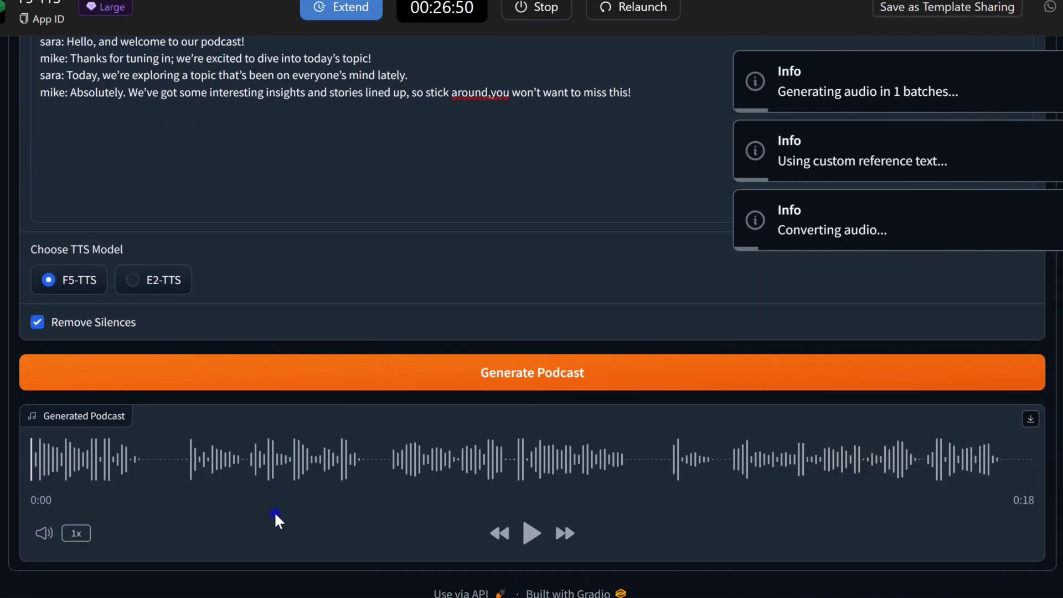
click(531, 533)
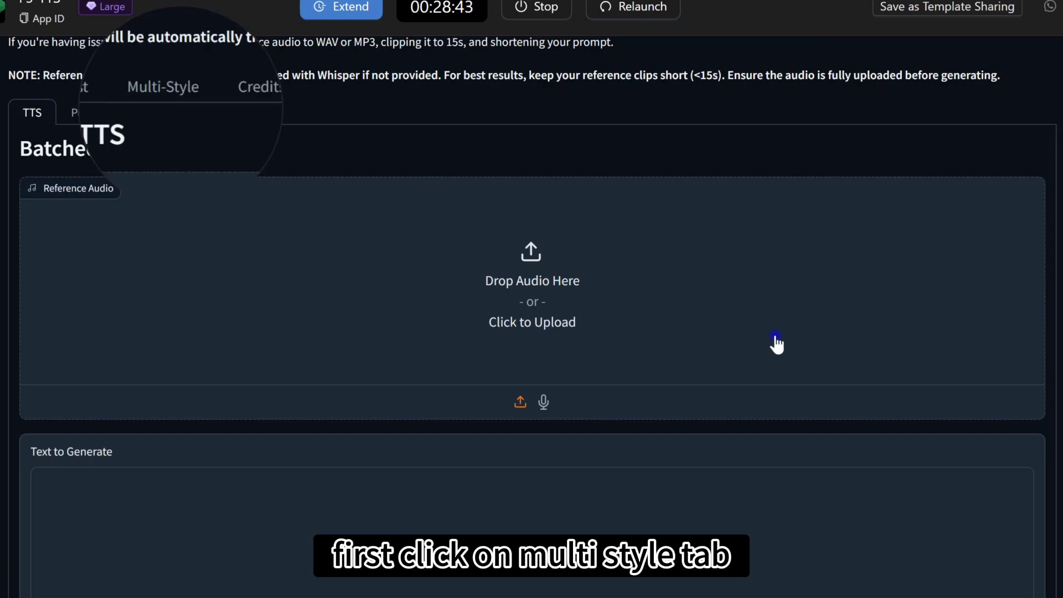
Switch to multi-style speech generation and upload the reference audio for the Regular speech type.
click(178, 113)
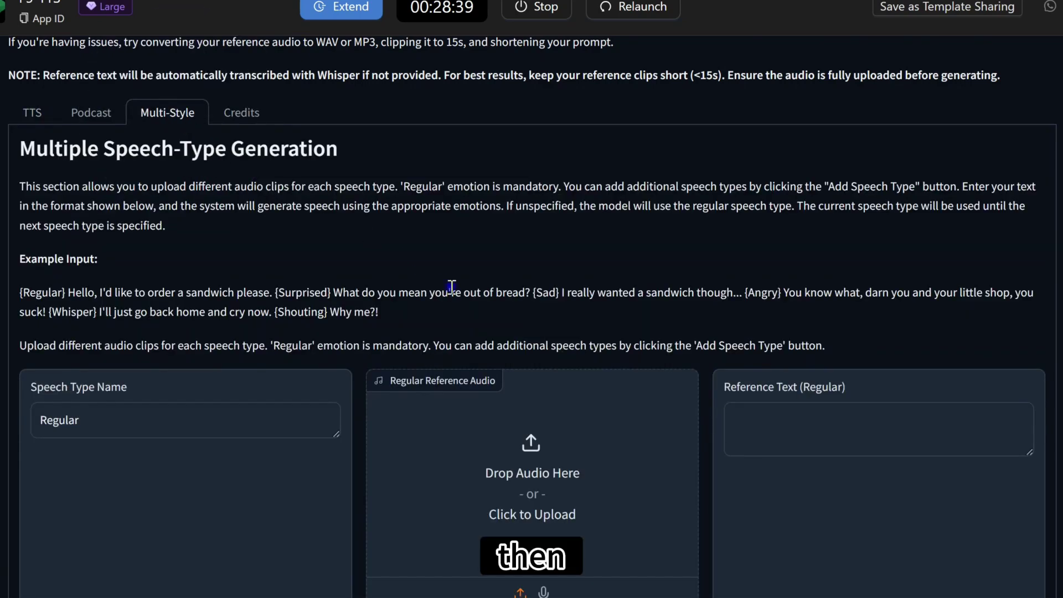
scroll(8, 271, down, 2)
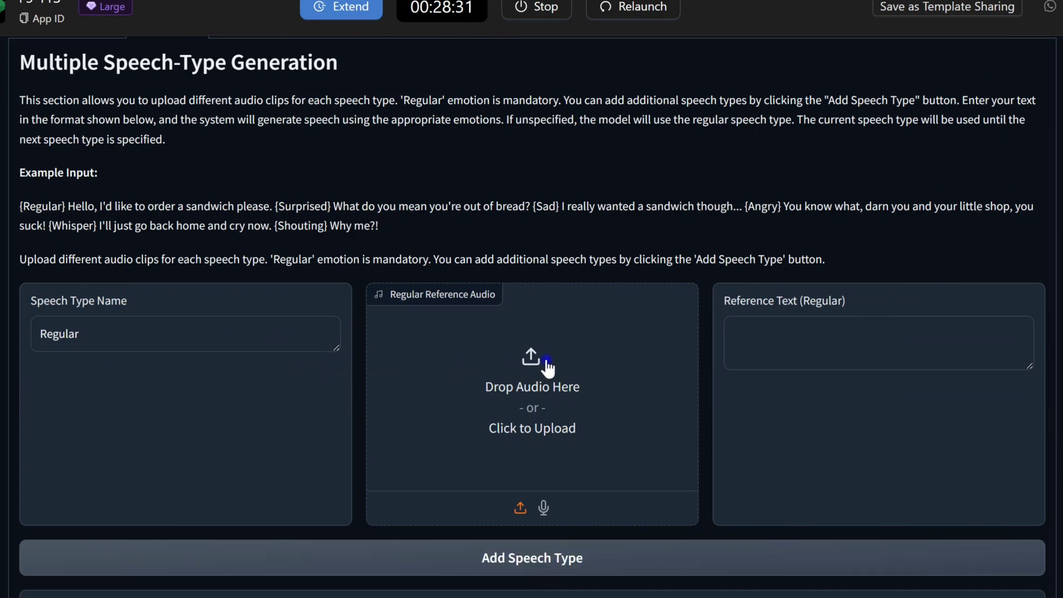
click(527, 360)
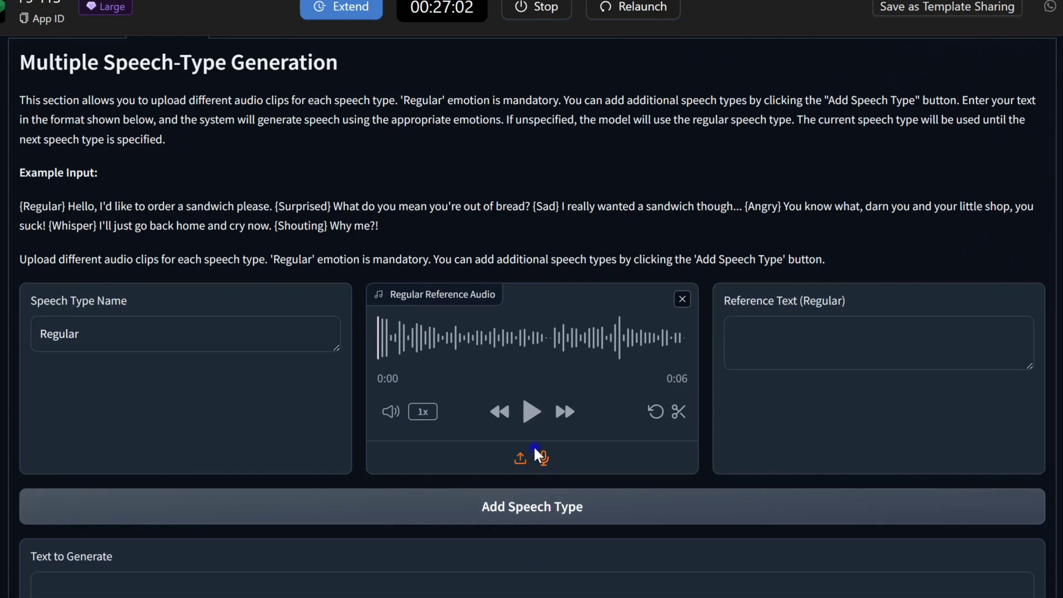
Play the Regular reference audio and set its reference text to "This test evaluates the text-to-speech system's ability to produce clear and natural-sounding speech.".
click(531, 411)
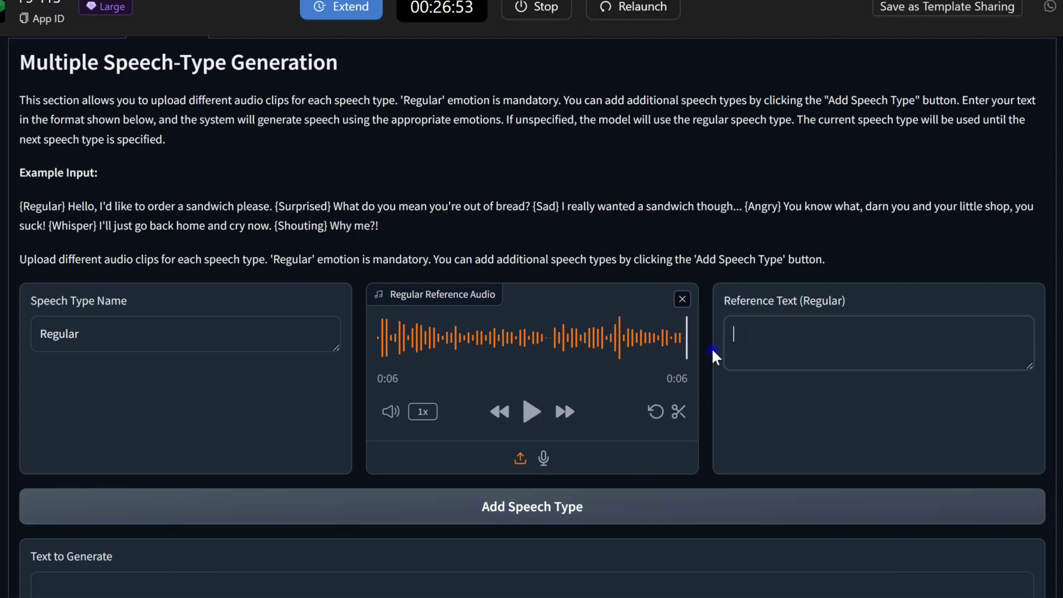
text(This test evaluates the text-to-speech system's ability to produce clear and natural-sounding speech.)
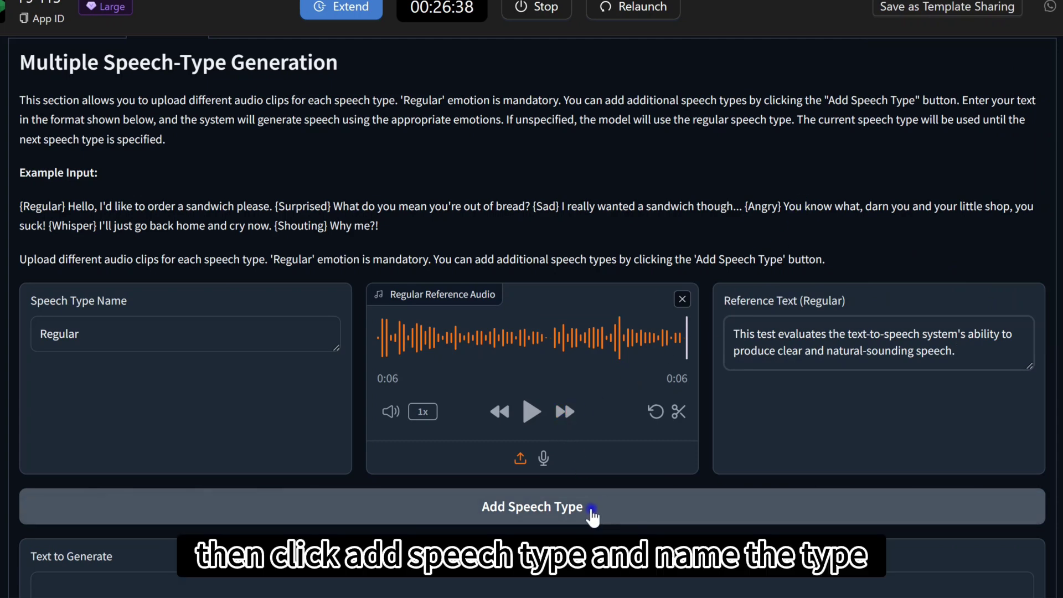
Add a speech type named "sad" and upload its reference audio.
scroll(587, 515, down, 5)
click(509, 264)
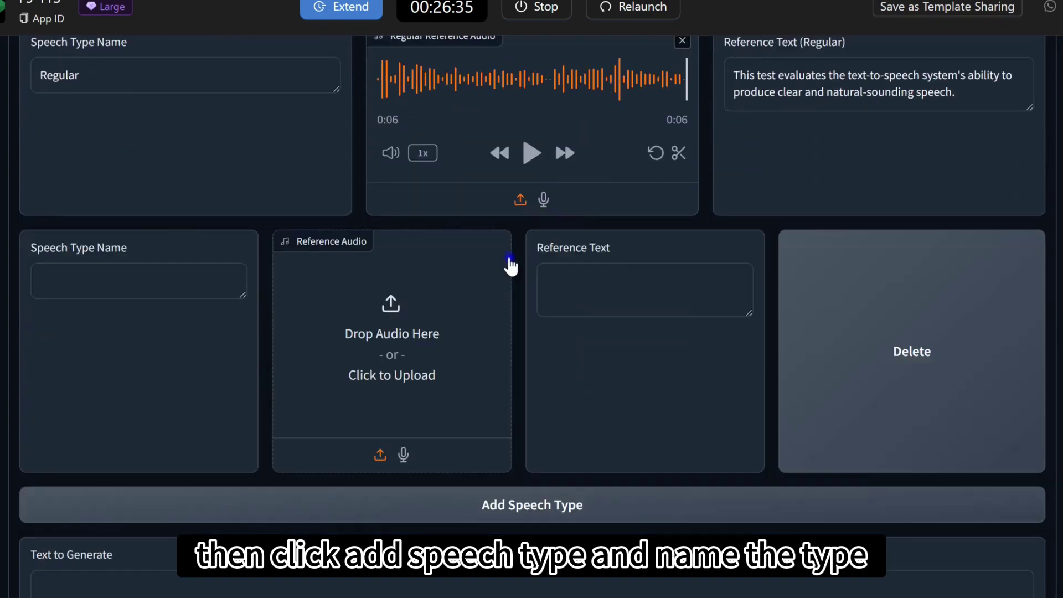
click(69, 294)
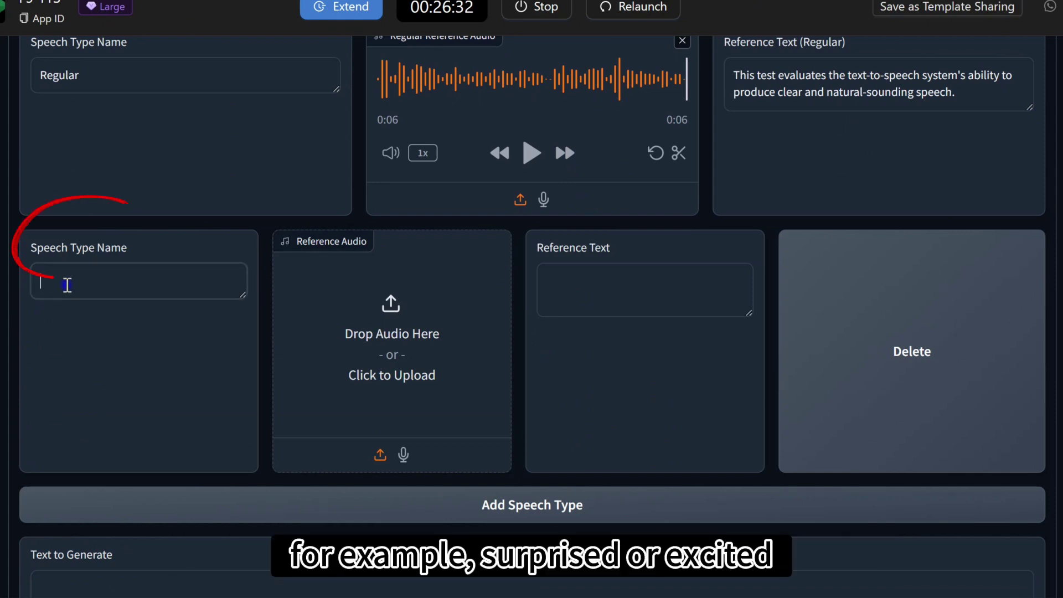
text(sad)
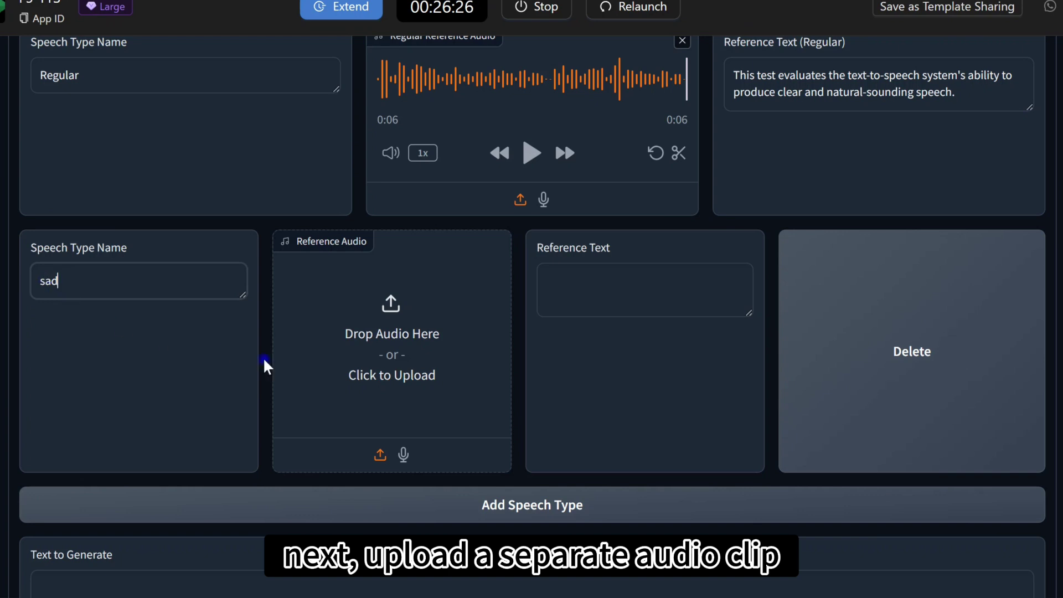
click(402, 394)
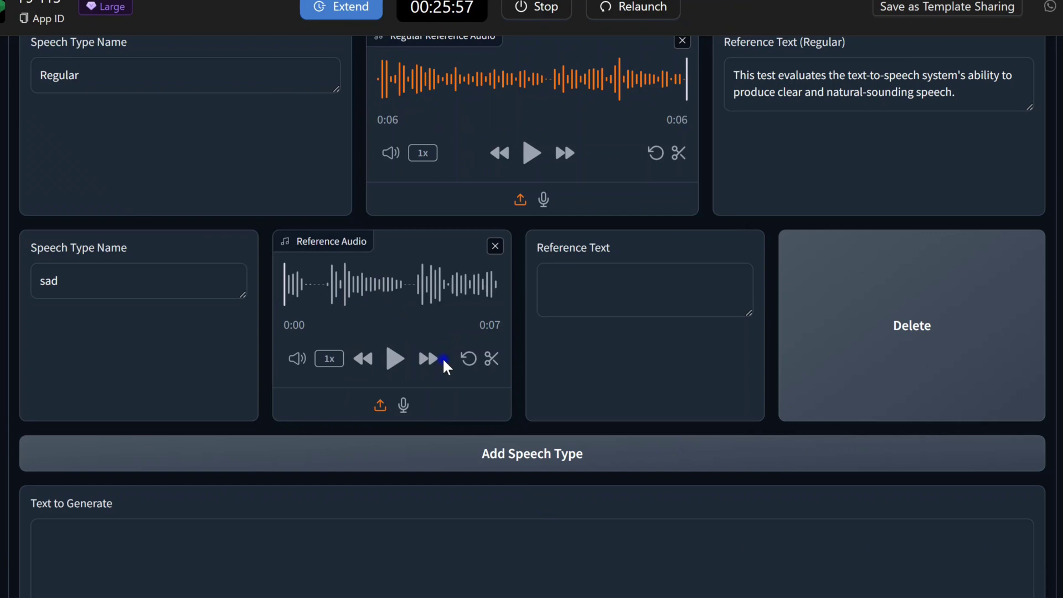
Play the sad clip and set its reference text to "I'm feeling sad because I don't know what to do anymore. It just feels like everything's falling apart.".
click(395, 358)
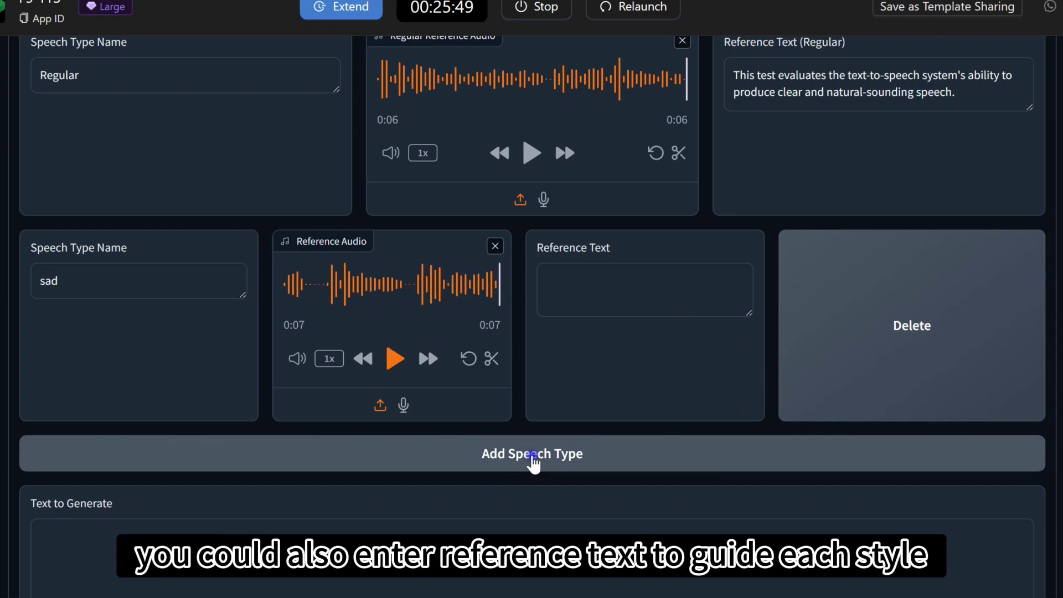
click(603, 296)
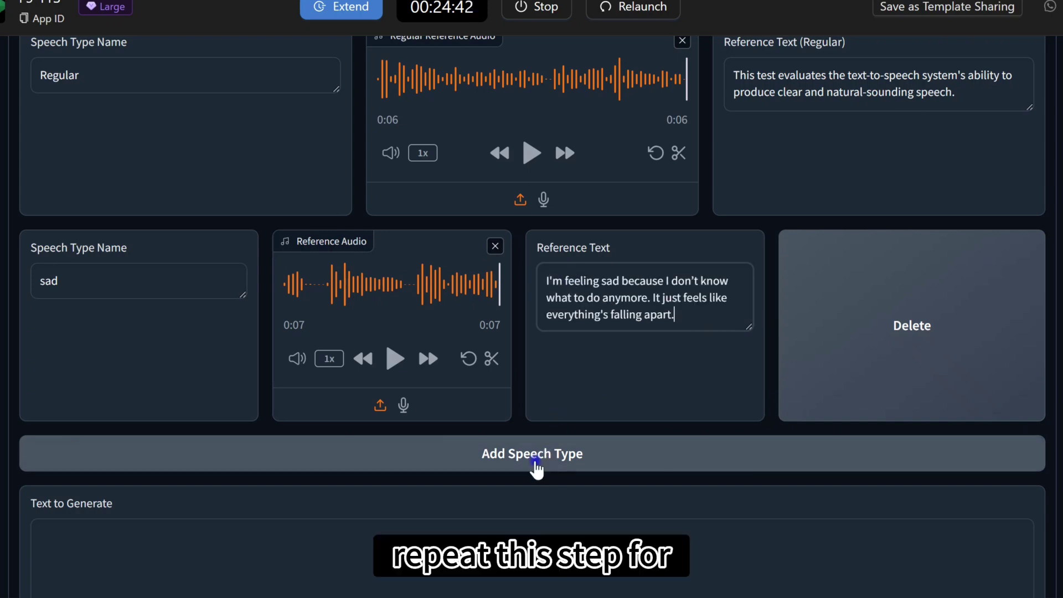
Add another speech type named "happy" and upload its reference audio.
click(530, 462)
scroll(529, 460, down, 5)
click(121, 236)
text(happy)
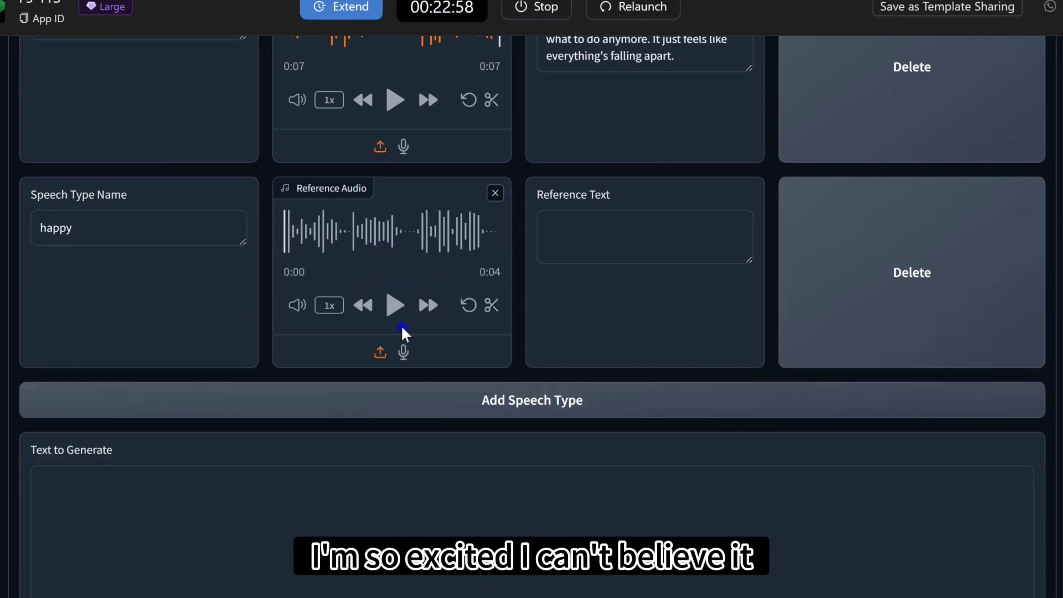
Play the happy clip and set its reference text to "I'm so excited! I can't believe it! This is the best day of my life!".
click(395, 309)
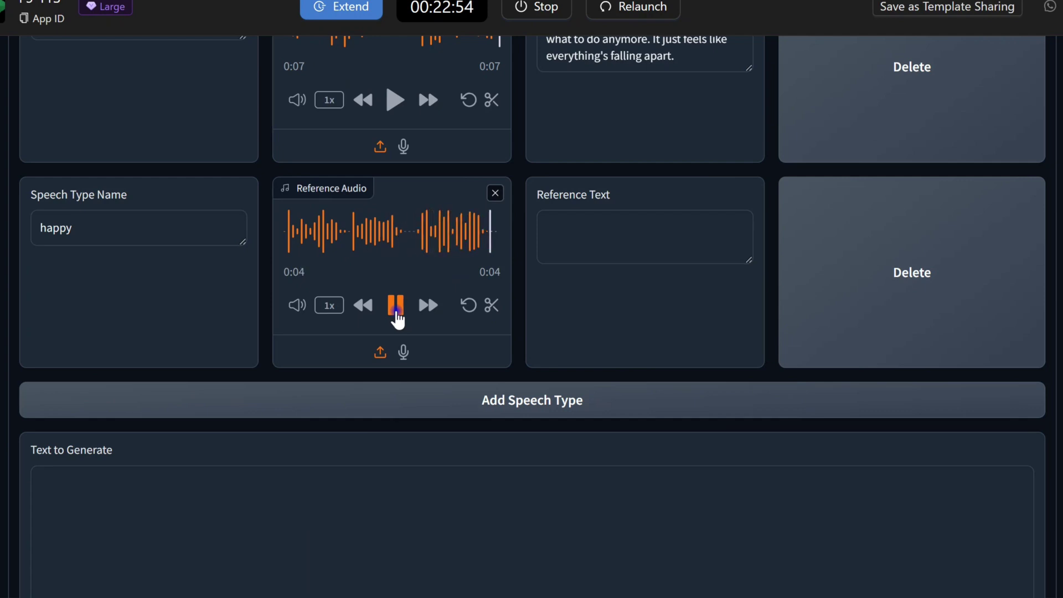
click(579, 239)
text(I'm so excited! I can't believe it! This is the best day of my life!)
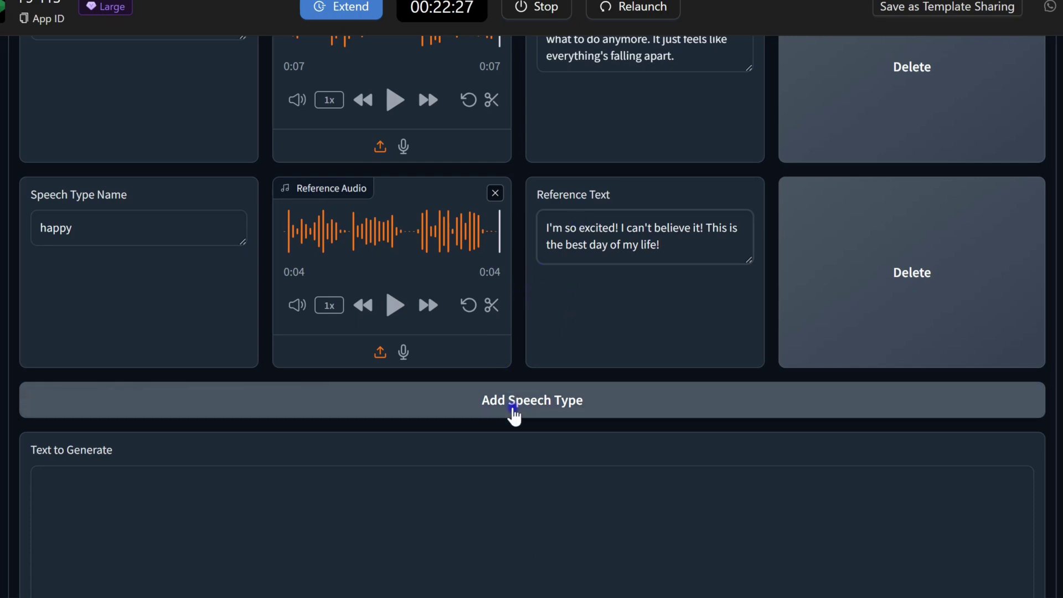
Add a further speech type named "angry" and upload its reference audio.
click(513, 412)
scroll(535, 443, down, 3)
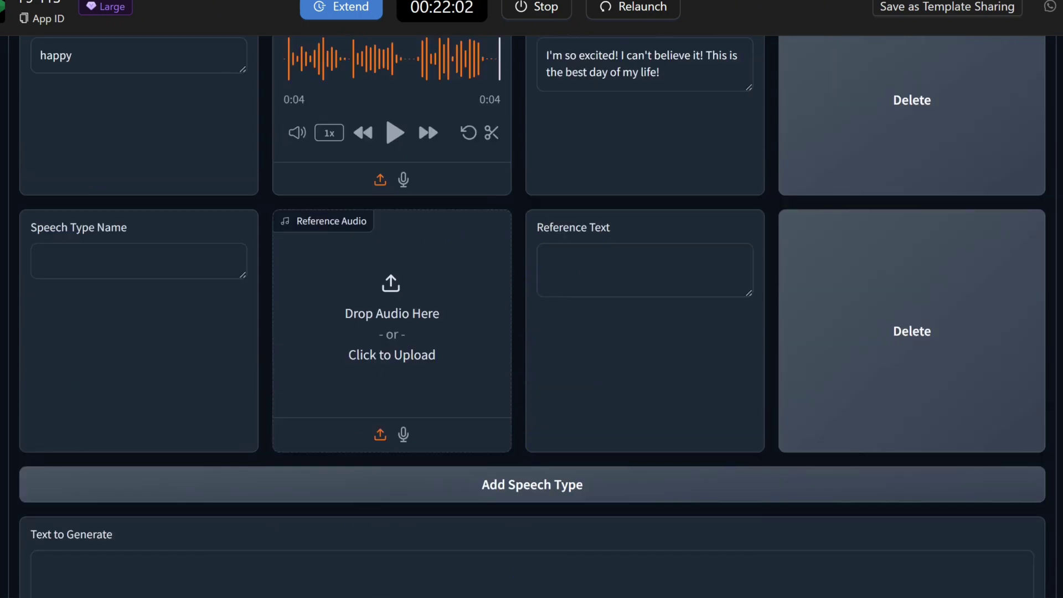
click(149, 271)
text(angry)
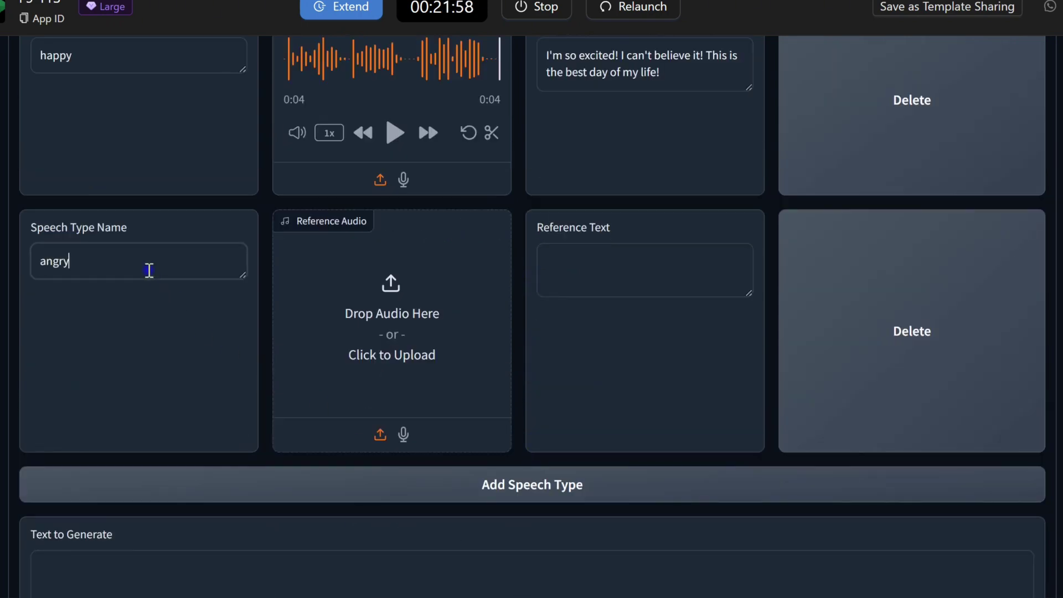
click(379, 432)
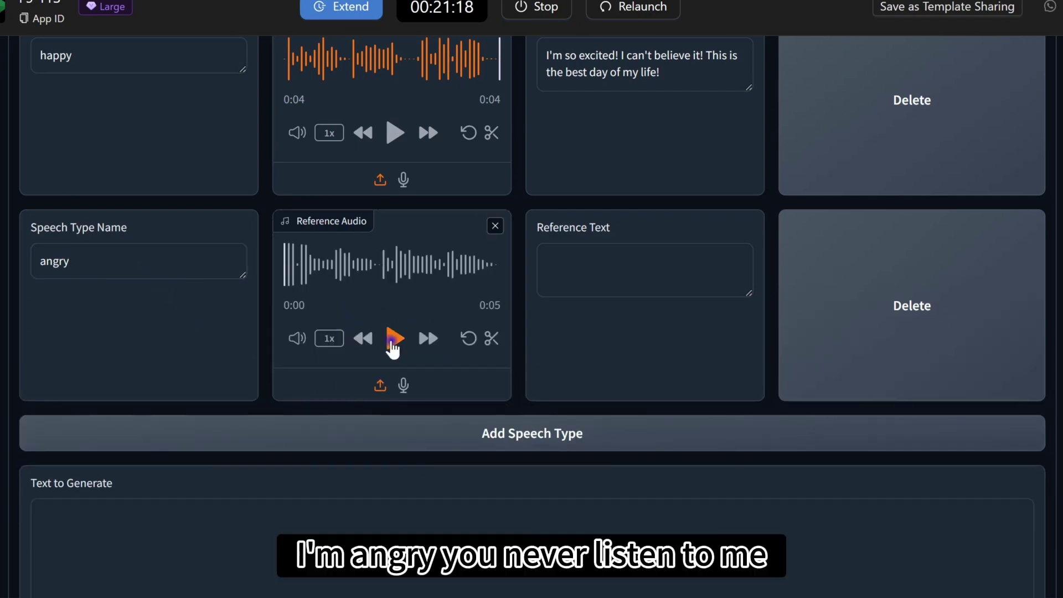
Play the angry clip and set its reference text to "I'm angry you never listen to me! I'm done repeating myself over and over again.".
click(394, 338)
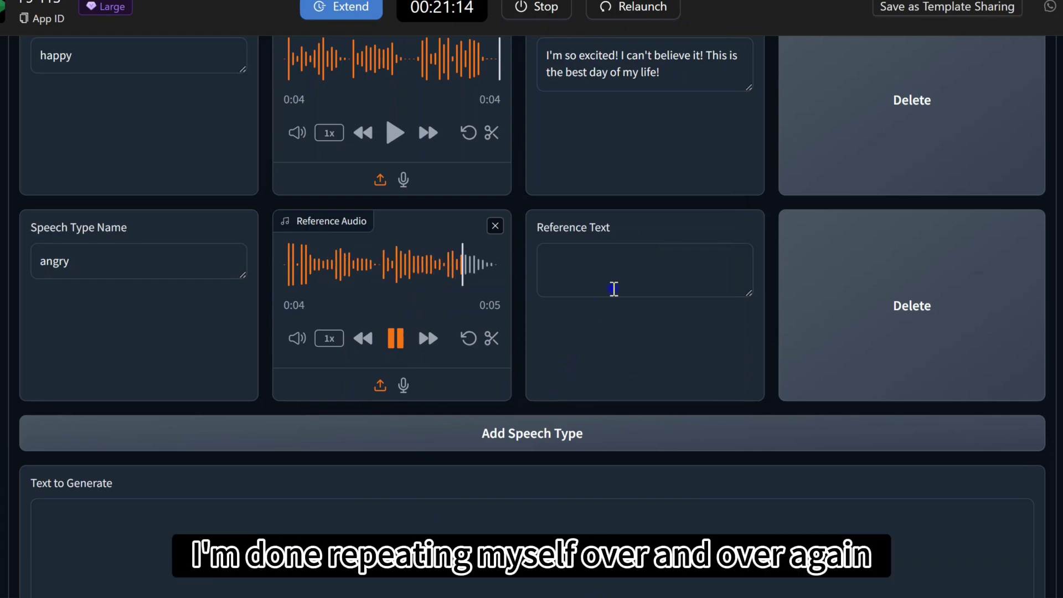
click(581, 268)
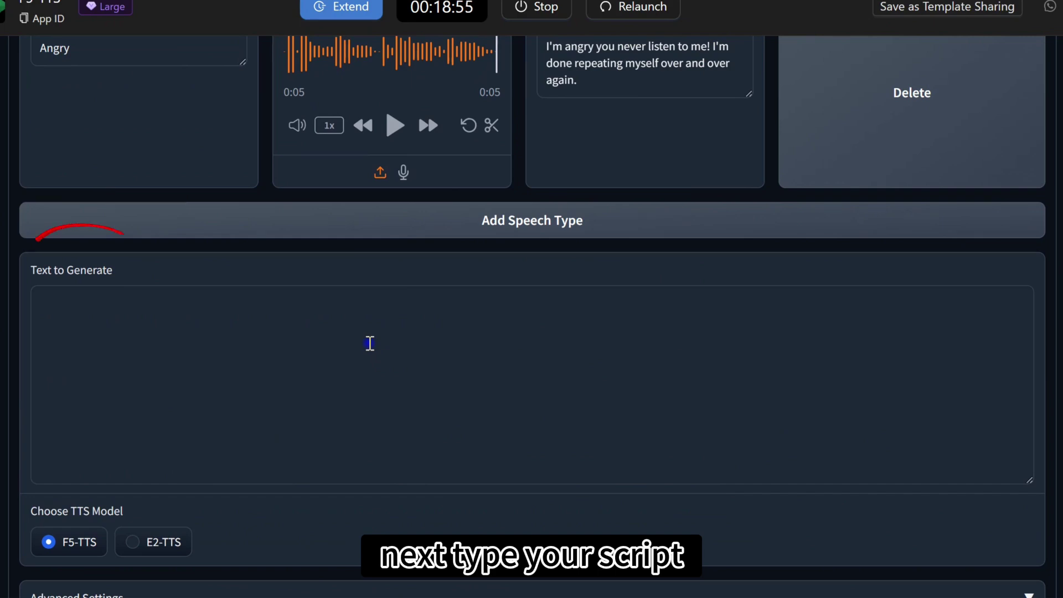
Write a five-line script about the planned trip, tagging the lines {Regular}, {Happy}, {Sad}, {Angry} and {Happy} in that order.
click(117, 322)
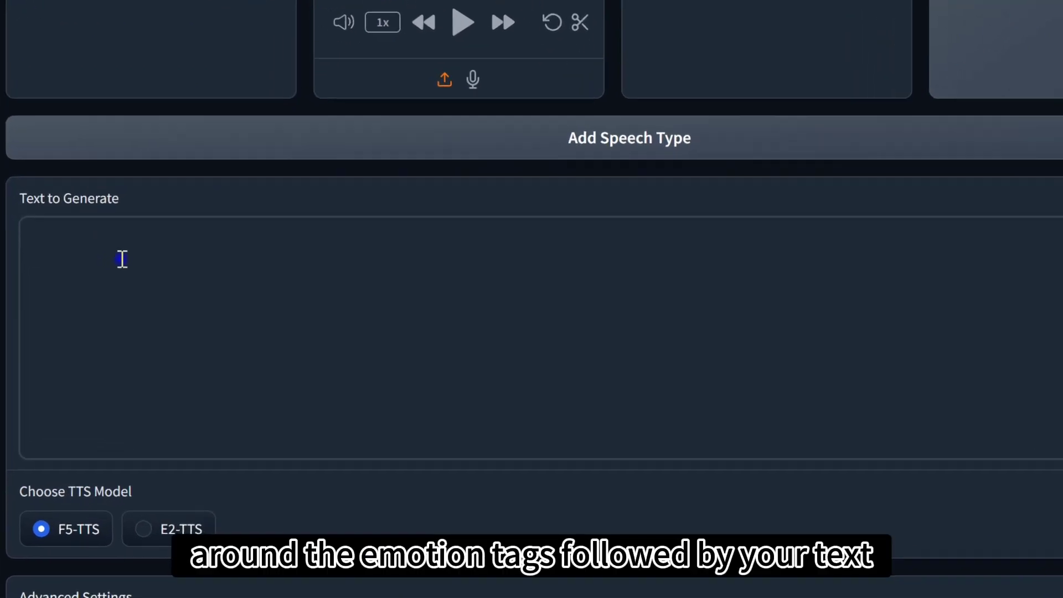
text({Regular} Hey, everyone! So, I wanted to talk to you about the trip we’re planning. {Happy} I’m really looking forward to it because it’s been ages since we all went on a vacation together. {Sad} I know that not everyone can make it this time, and honestly, it just won’t feel the same without the whole group. {Angry} And you know what’s frustrating? The airline keeps raising prices every time I check! It’s like they know we’re trying to book. {Happy} But I think we’re going to have an amazing time. We’ll make the best of it, no matter what!)
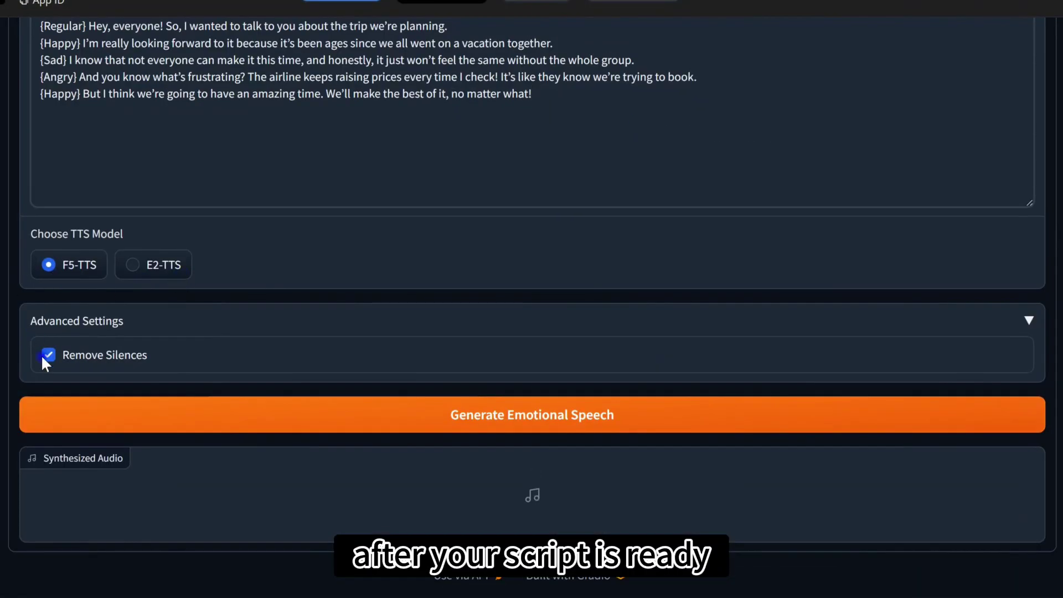
Enable Remove Silences and generate the emotional speech from the tagged script.
click(52, 356)
click(536, 423)
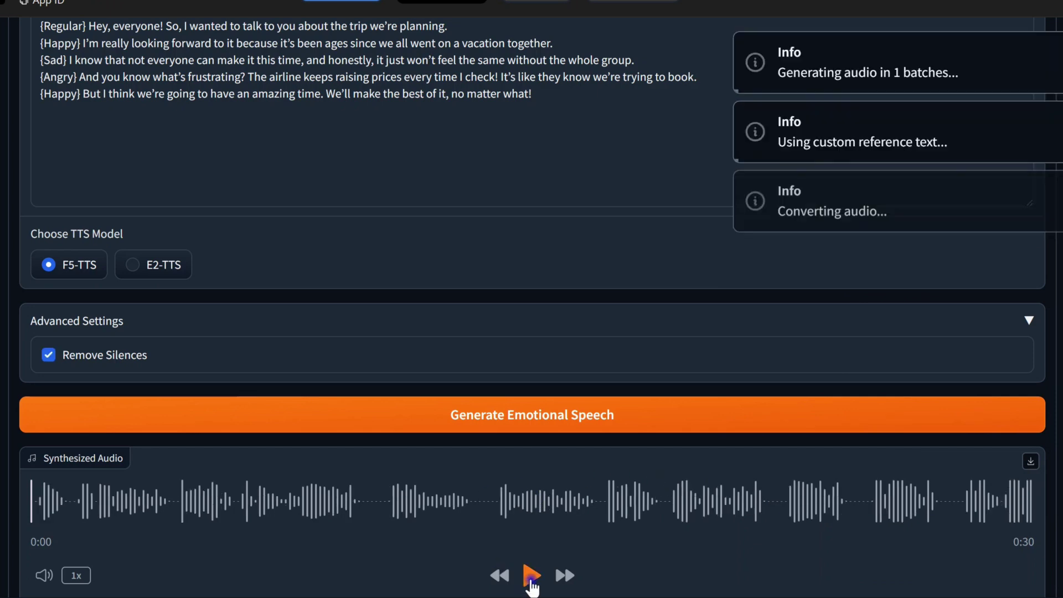
Play the synthesized emotional speech and download the audio file.
click(531, 576)
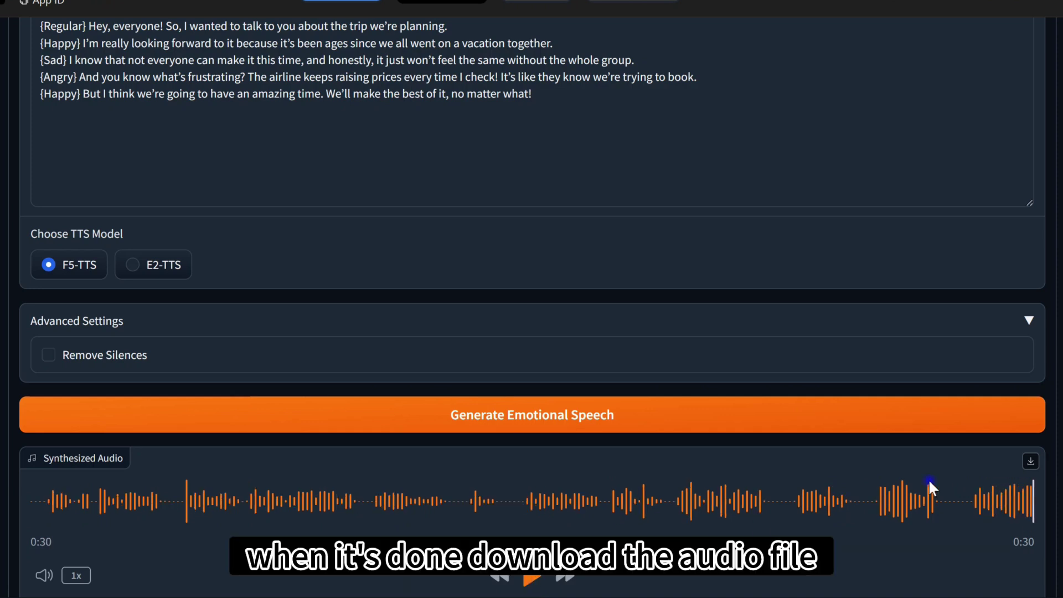
click(1029, 461)
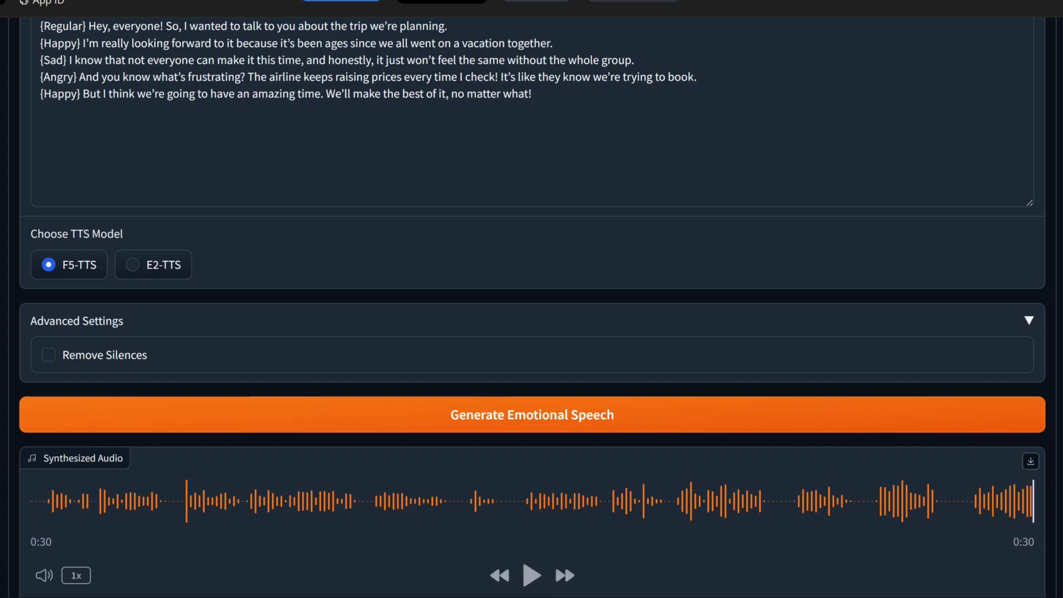